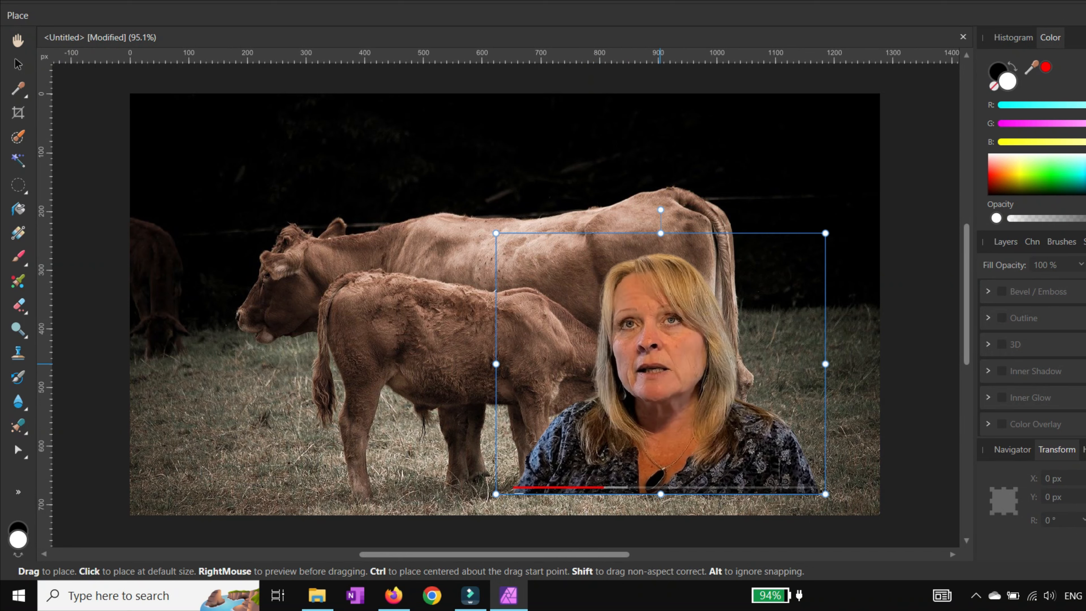
Step: Move and enlarge the placed presenter cutout so it fills the lower right of the canvas, then deselect it
{"action": "left_click_drag", "start_coordinate": [661, 363], "coordinate": [724, 396]}
{"action": "left_click_drag", "start_coordinate": [559, 266], "coordinate": [473, 193]}
{"action": "left_click_drag", "start_coordinate": [602, 295], "coordinate": [605, 295]}
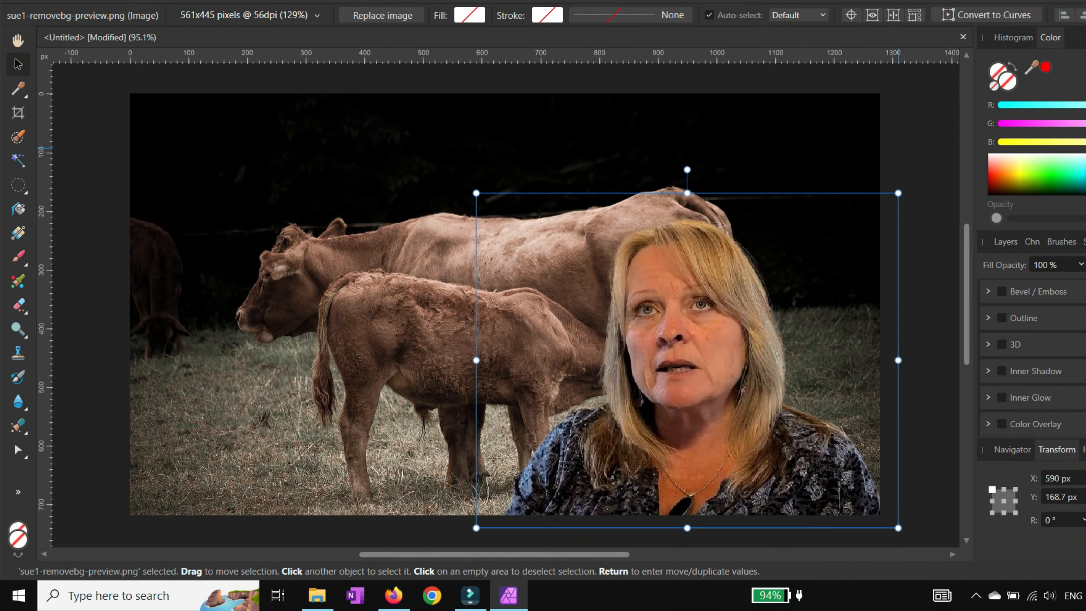
{"action": "key", "text": "ctrl+d"}
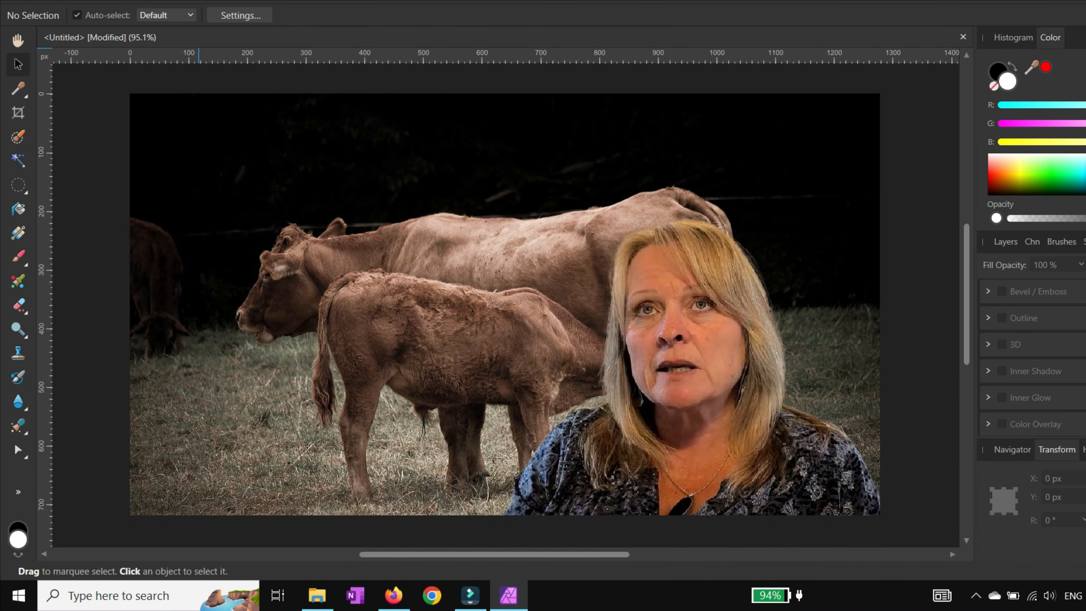
Step: Create artistic text near the canvas's upper left with the Artistic Text Tool and type Colo
{"action": "left_click", "coordinate": [18, 491]}
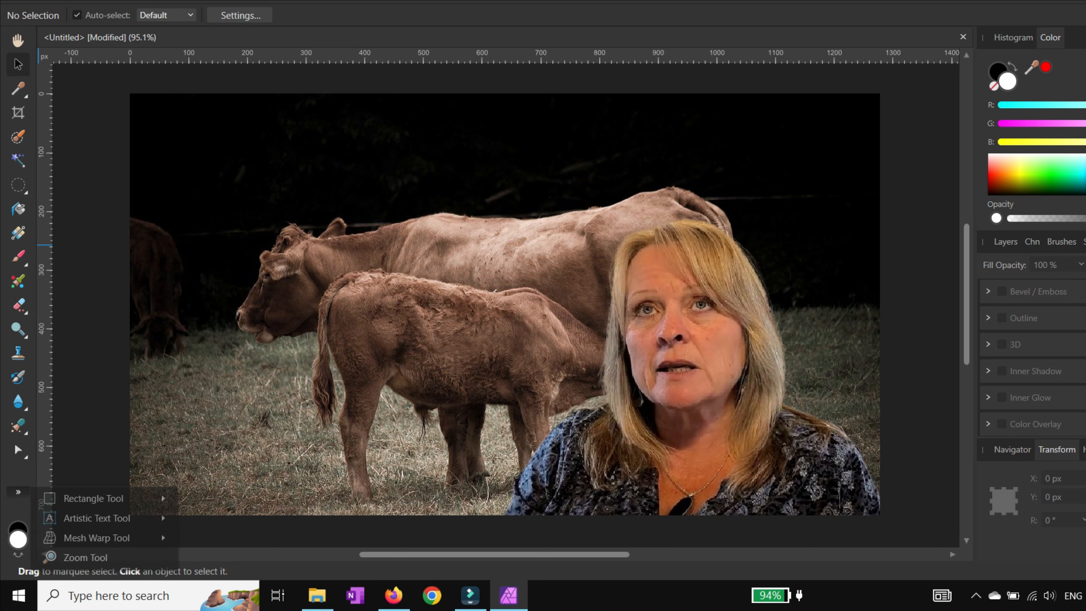
{"action": "mouse_move", "coordinate": [103, 518]}
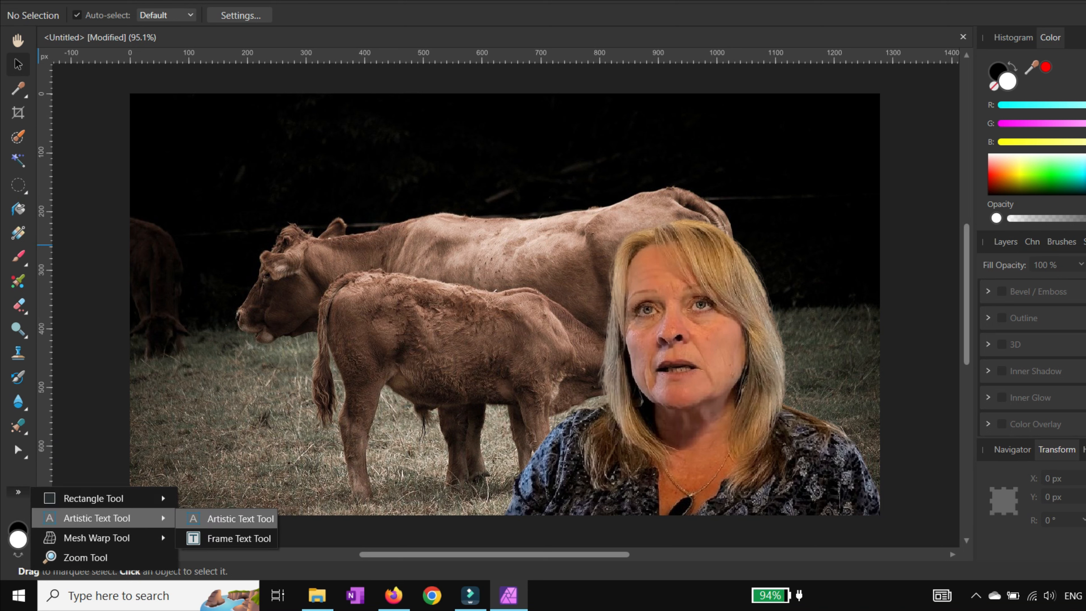
{"action": "left_click", "coordinate": [240, 518]}
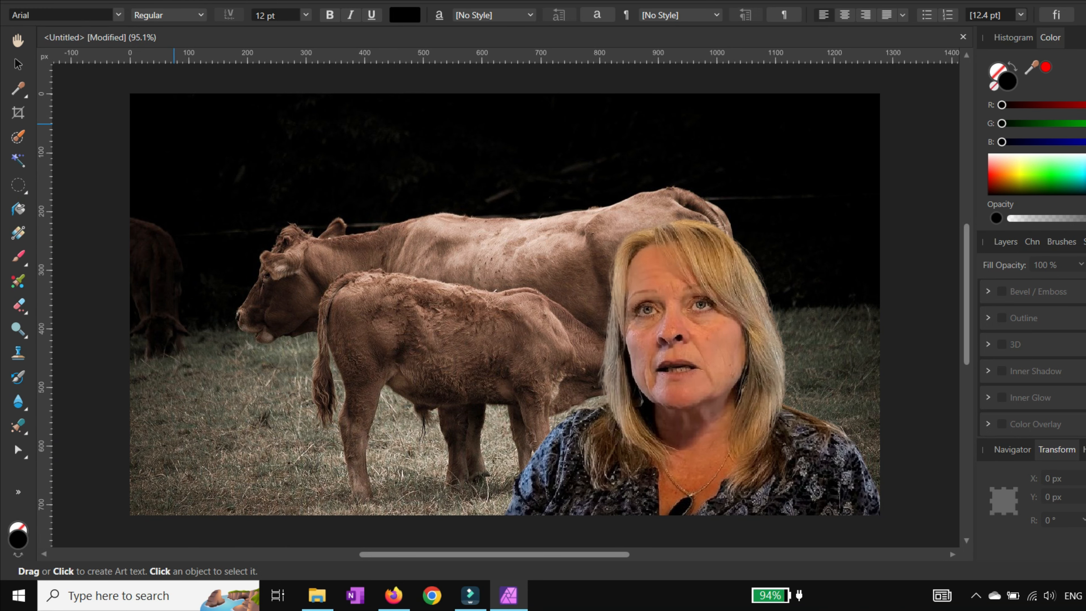
{"action": "left_click_drag", "start_coordinate": [174, 125], "coordinate": [175, 186]}
{"action": "type", "text": "C"}
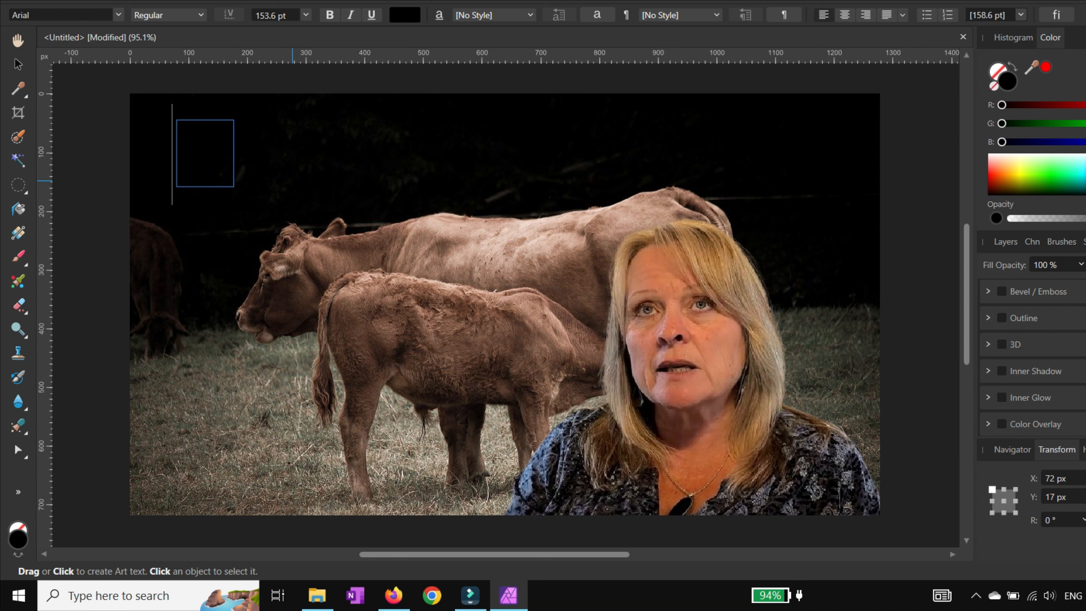
{"action": "type", "text": "olo"}
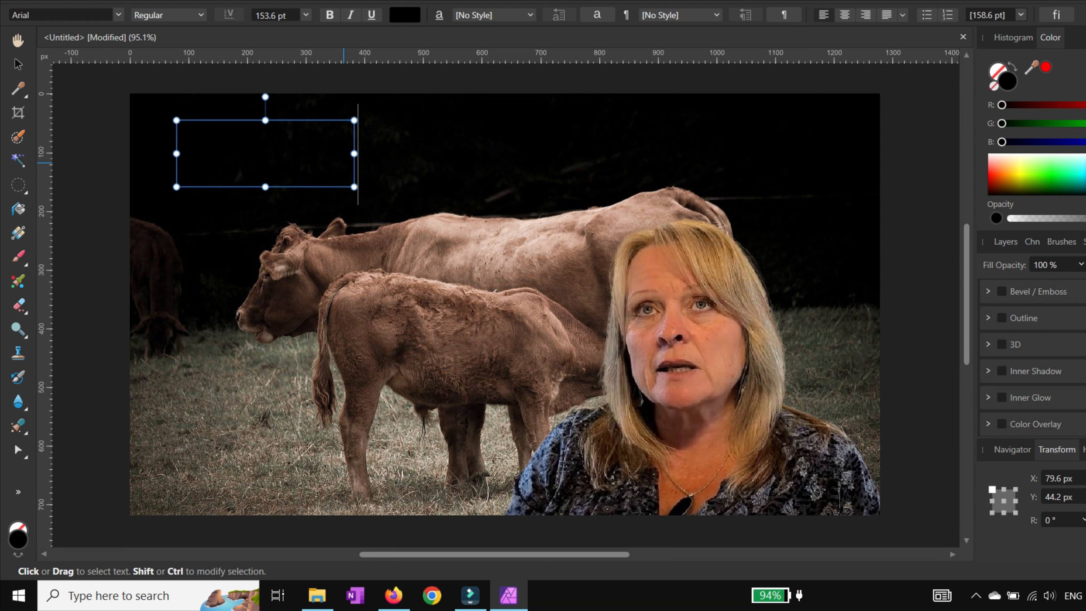
Step: Select all the text and set its colour to white (R, G, B 255)
{"action": "key", "text": "ctrl+a"}
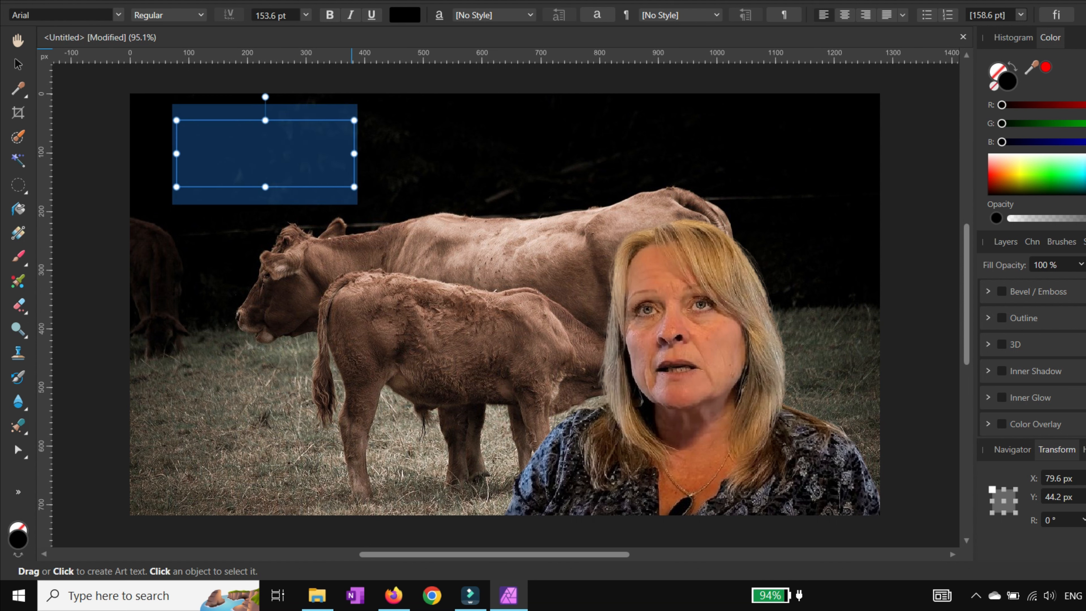
{"action": "left_click", "coordinate": [404, 15]}
{"action": "left_click", "coordinate": [501, 43]}
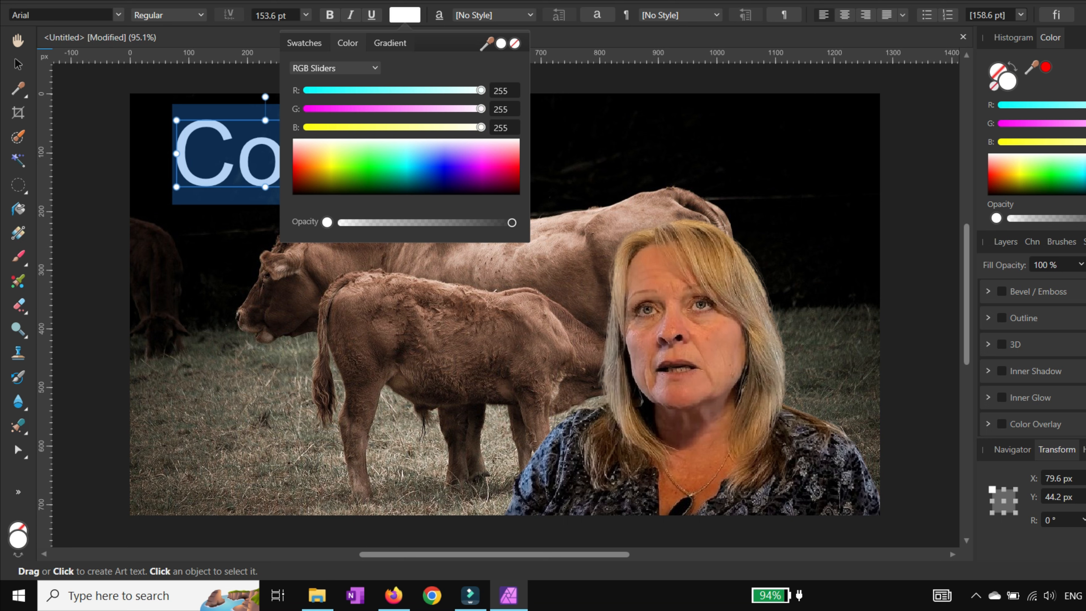
{"action": "left_click", "coordinate": [246, 156]}
Step: Complete the word Colostrum, then move the text down over the cows
{"action": "left_click", "coordinate": [348, 158]}
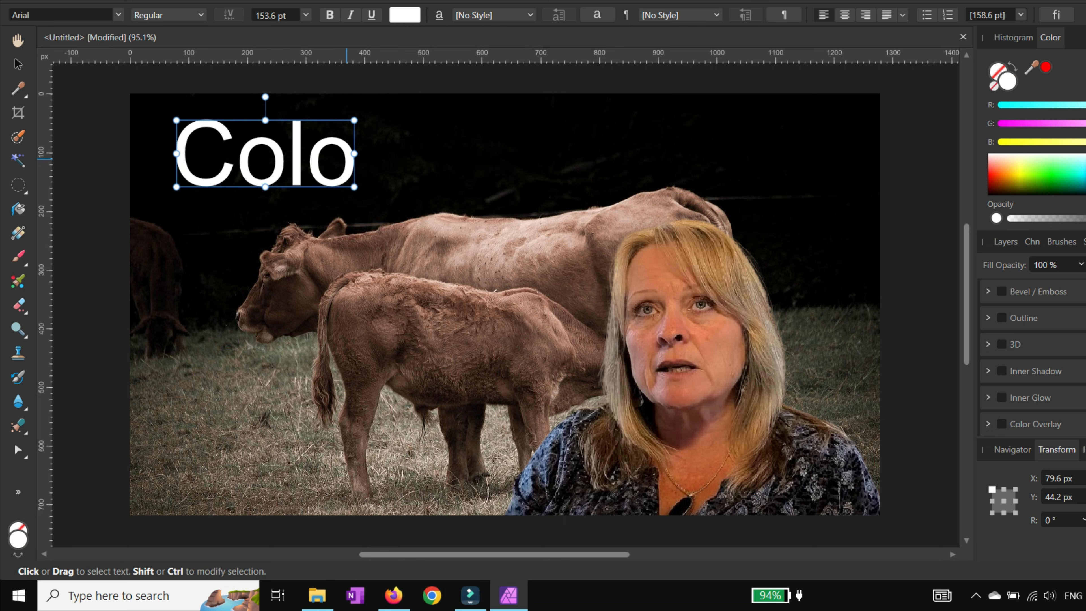
{"action": "type", "text": "stru"}
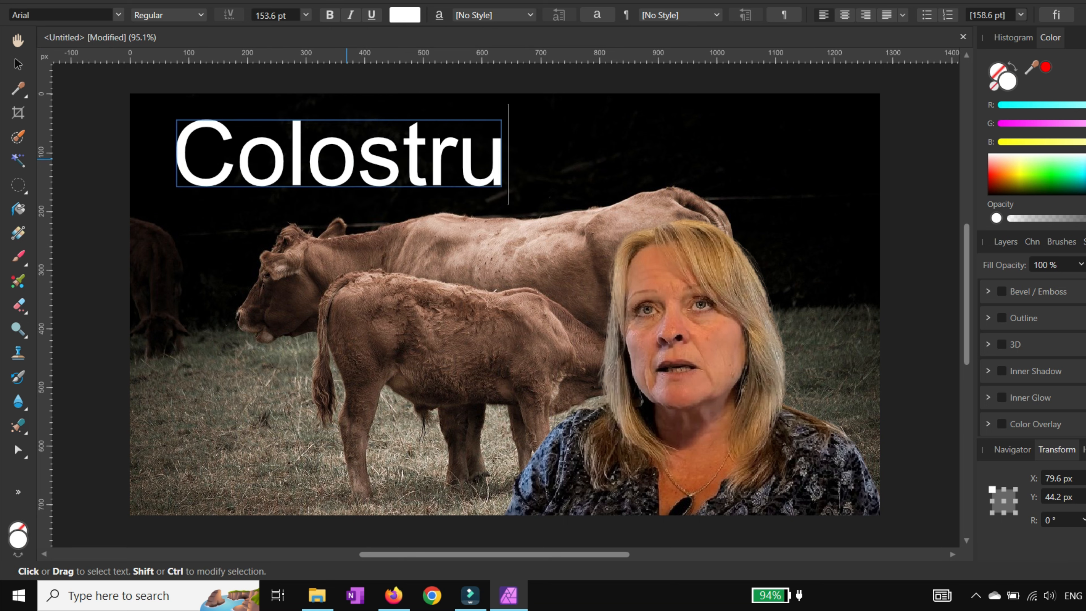
{"action": "type", "text": "m"}
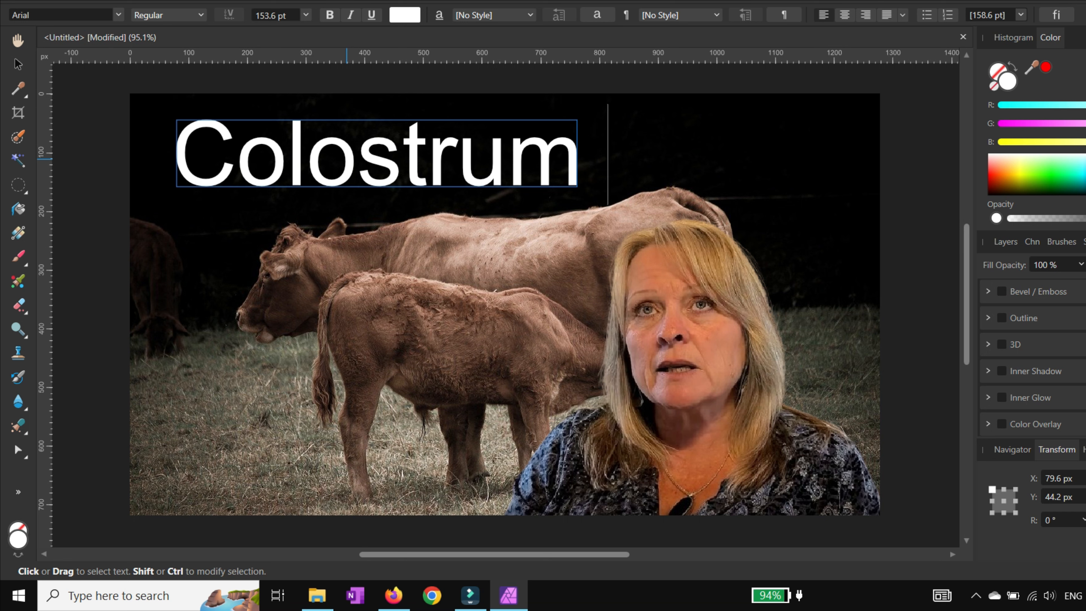
{"action": "key", "text": "Escape"}
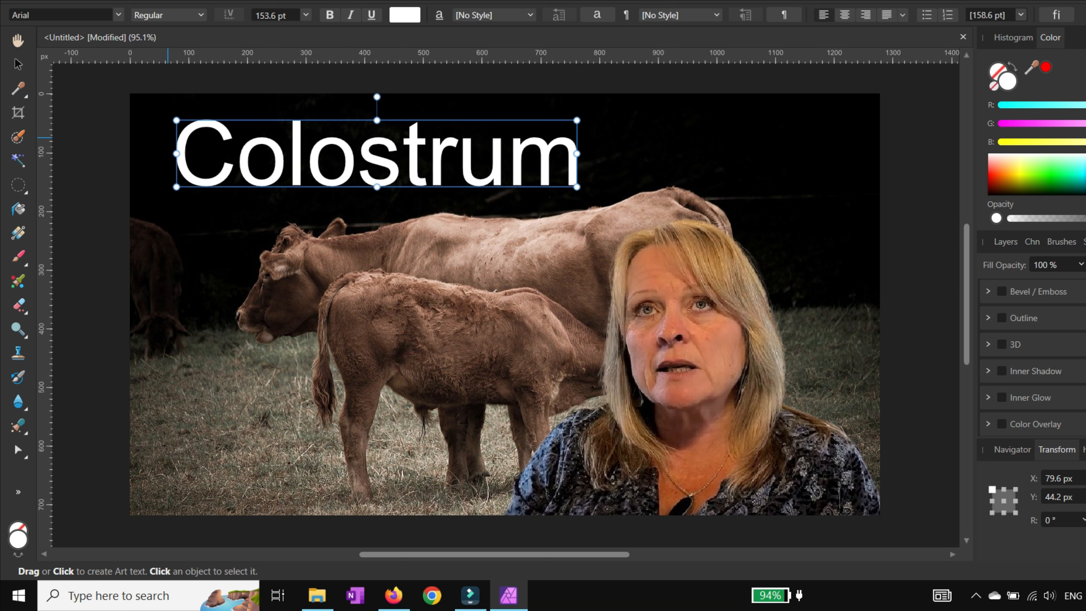
{"action": "key", "text": "v"}
{"action": "left_click_drag", "start_coordinate": [281, 144], "coordinate": [260, 211]}
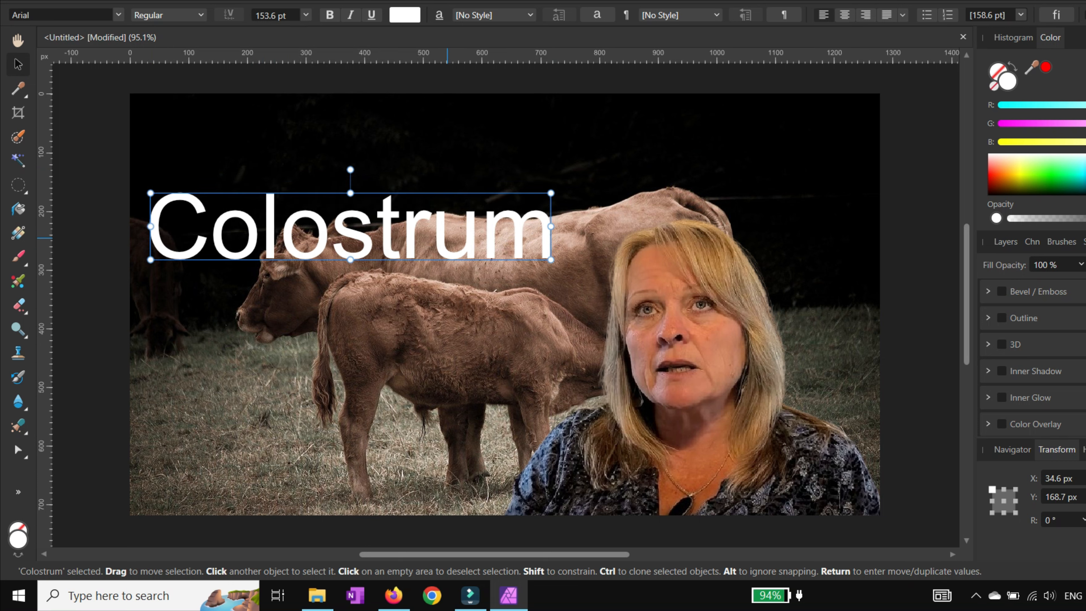
Step: Select all of the Colostrum text and change its font to Calibri
{"action": "double_click", "coordinate": [435, 231]}
{"action": "left_click_drag", "start_coordinate": [159, 230], "coordinate": [481, 229]}
{"action": "key", "text": "ctrl+a"}
{"action": "key", "text": "Escape"}
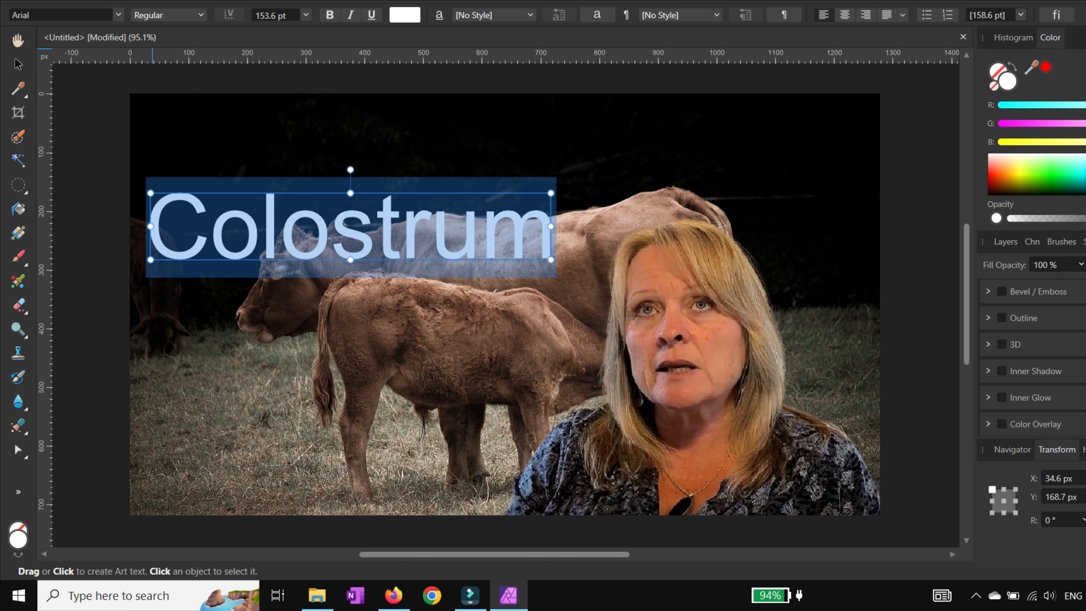
{"action": "left_click", "coordinate": [118, 15]}
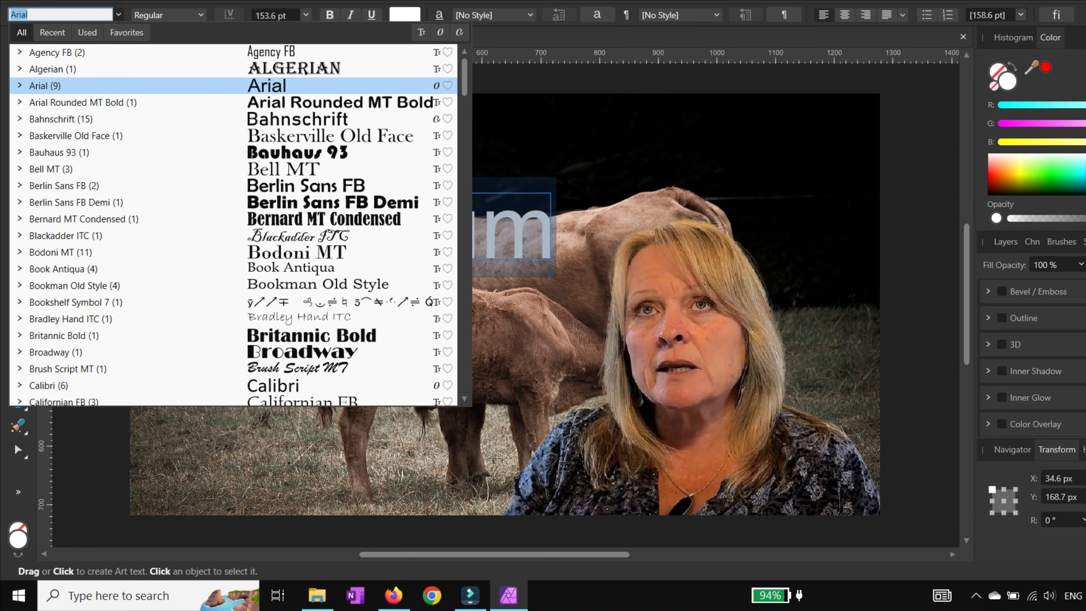
{"action": "scroll", "coordinate": [233, 86], "scroll_direction": "down", "scroll_amount": 4}
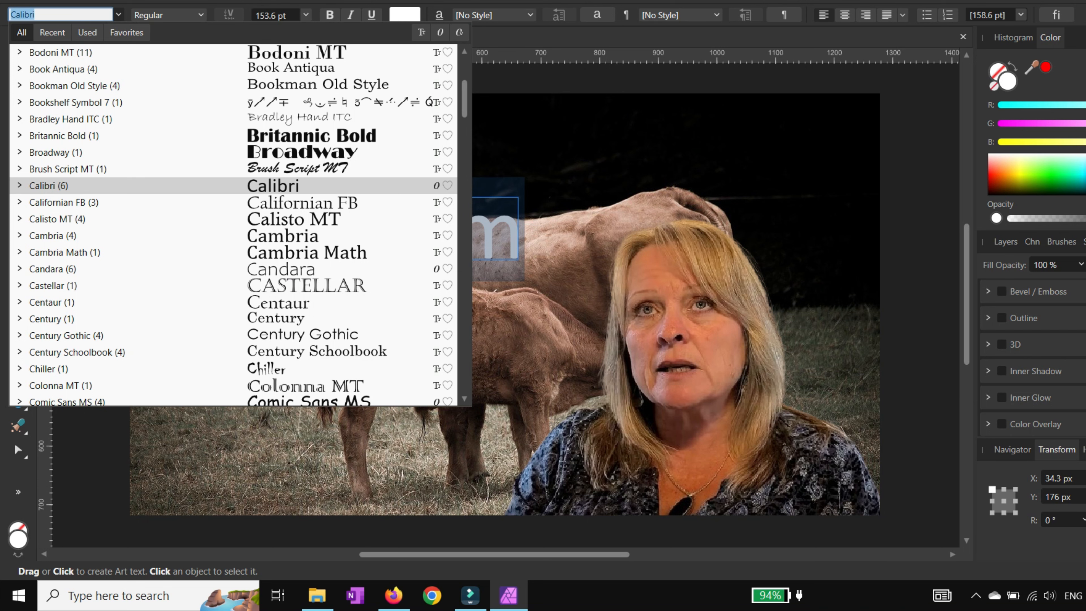
{"action": "left_click", "coordinate": [273, 186]}
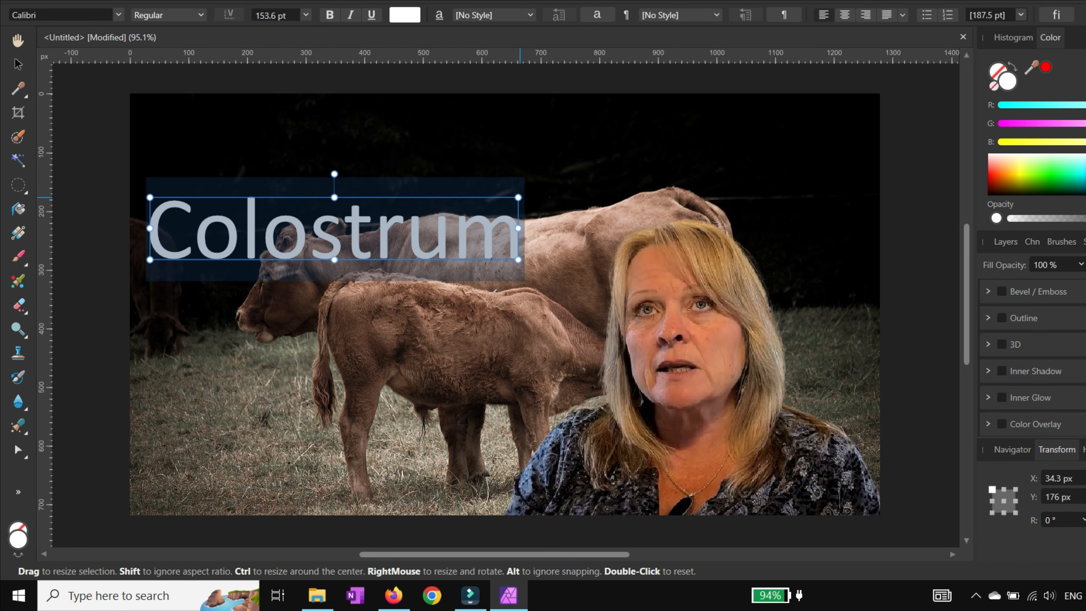
Step: Enlarge the Colostrum text to about 195 pt and nudge it slightly down
{"action": "left_click_drag", "start_coordinate": [518, 197], "coordinate": [618, 180]}
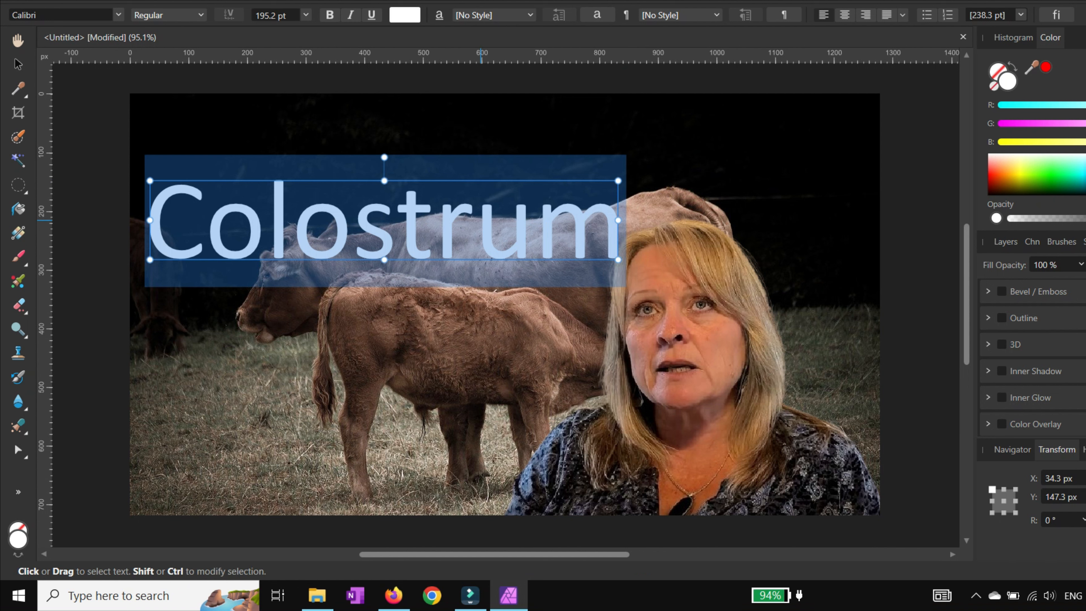
{"action": "key", "text": "v"}
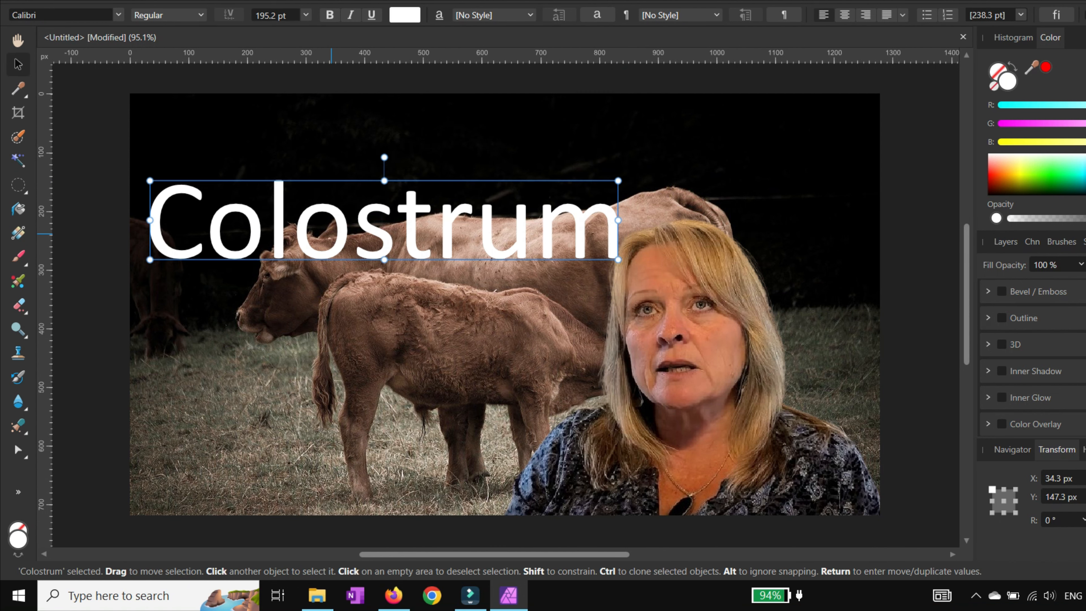
{"action": "left_click_drag", "start_coordinate": [331, 234], "coordinate": [325, 245]}
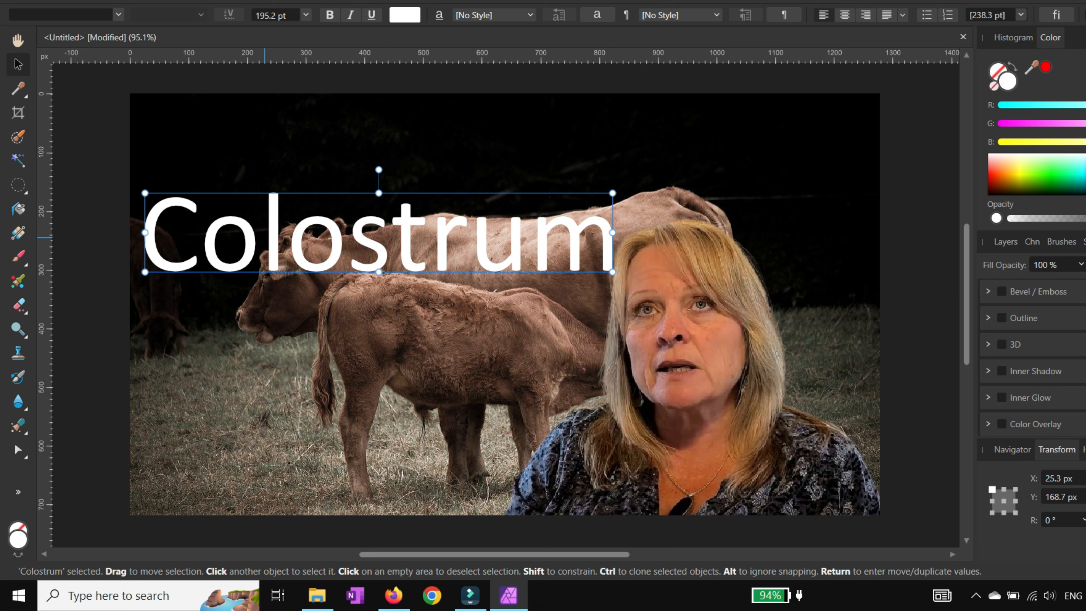
Step: Add new artistic text reading Taking at the top left, above Colostrum
{"action": "left_click", "coordinate": [196, 133]}
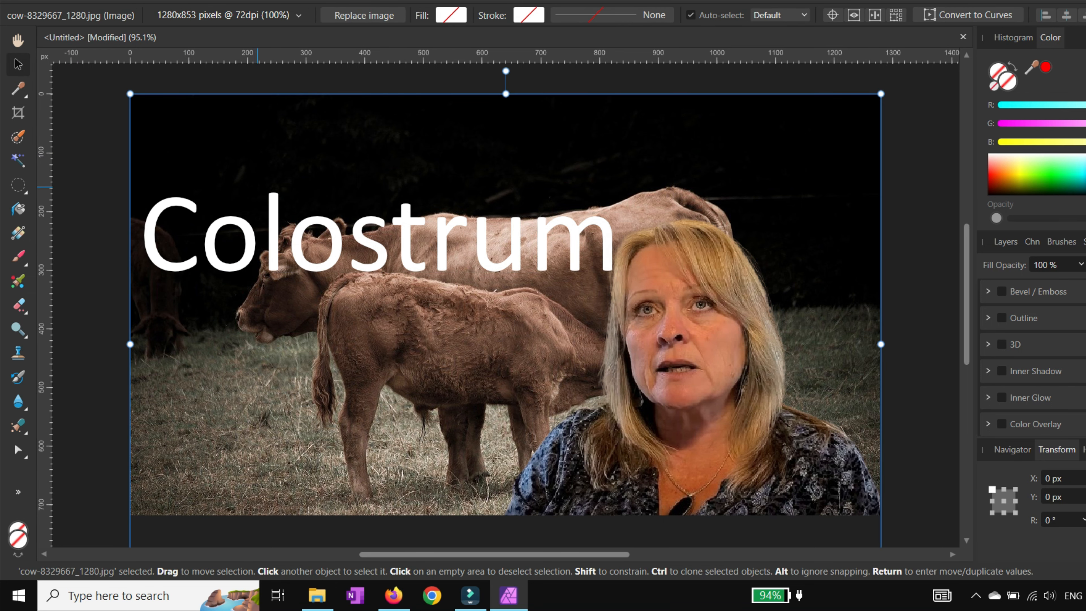
{"action": "left_click", "coordinate": [18, 491]}
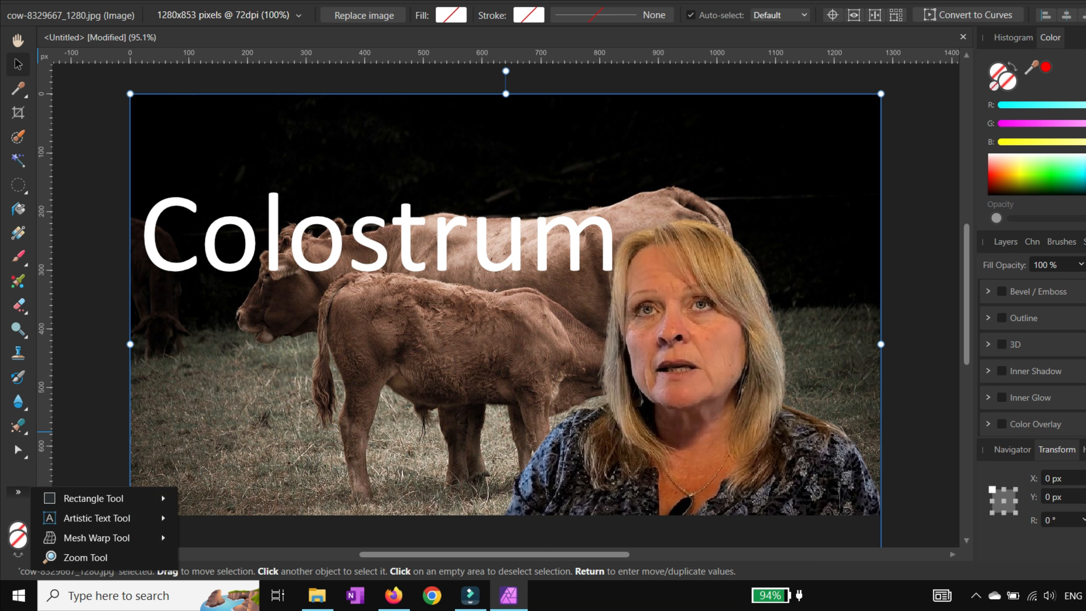
{"action": "mouse_move", "coordinate": [103, 518]}
{"action": "left_click", "coordinate": [231, 518]}
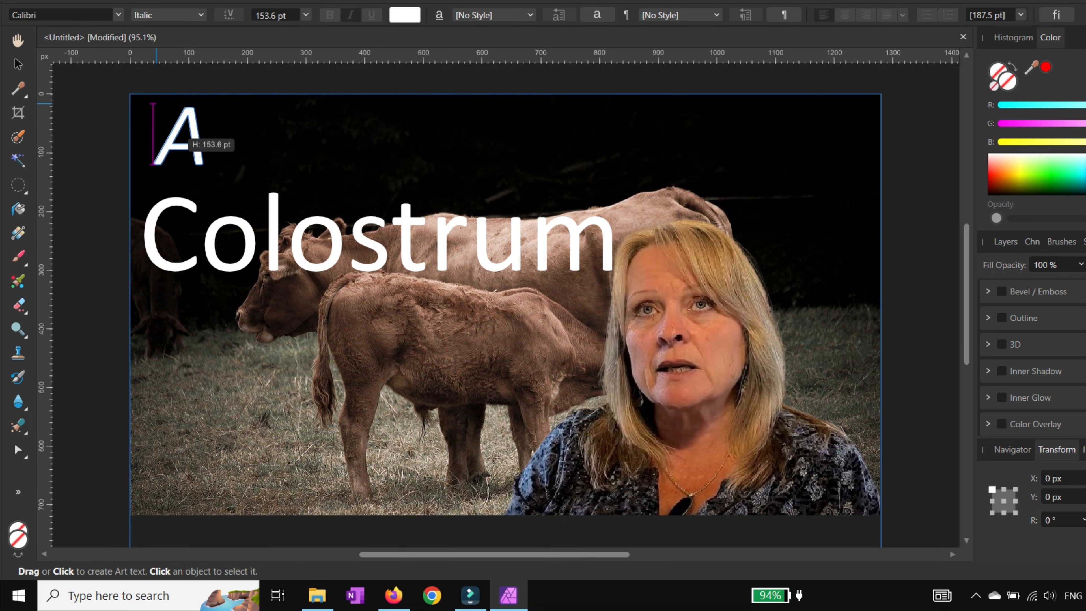
{"action": "left_click", "coordinate": [157, 102]}
{"action": "type", "text": "Taking"}
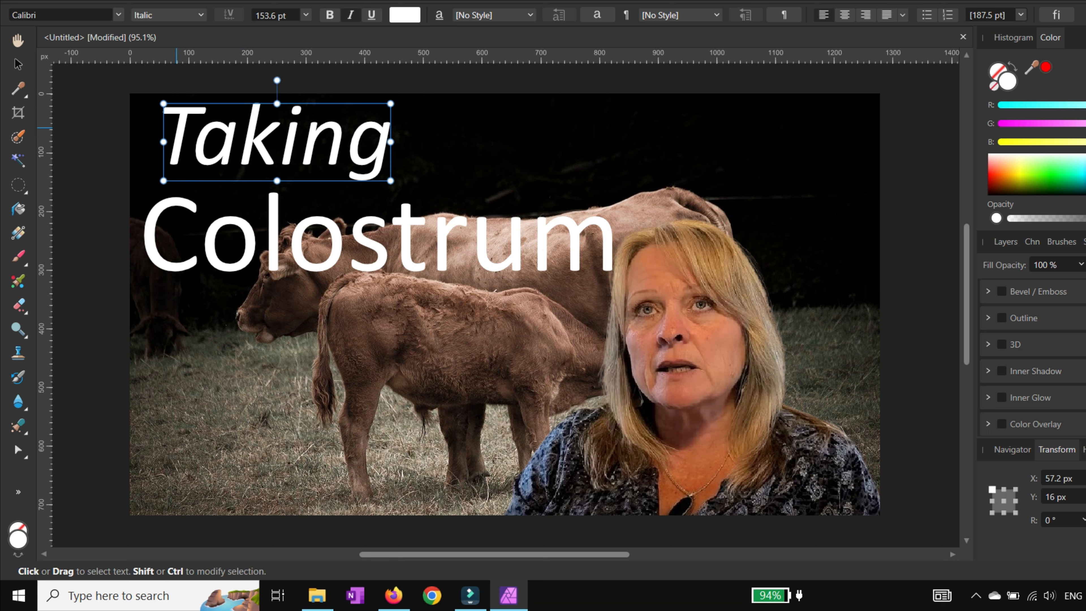
Step: Remove the italic style from Taking and enlarge it to about 178 pt
{"action": "left_click_drag", "start_coordinate": [161, 137], "coordinate": [390, 136]}
{"action": "key", "text": "ctrl+c"}
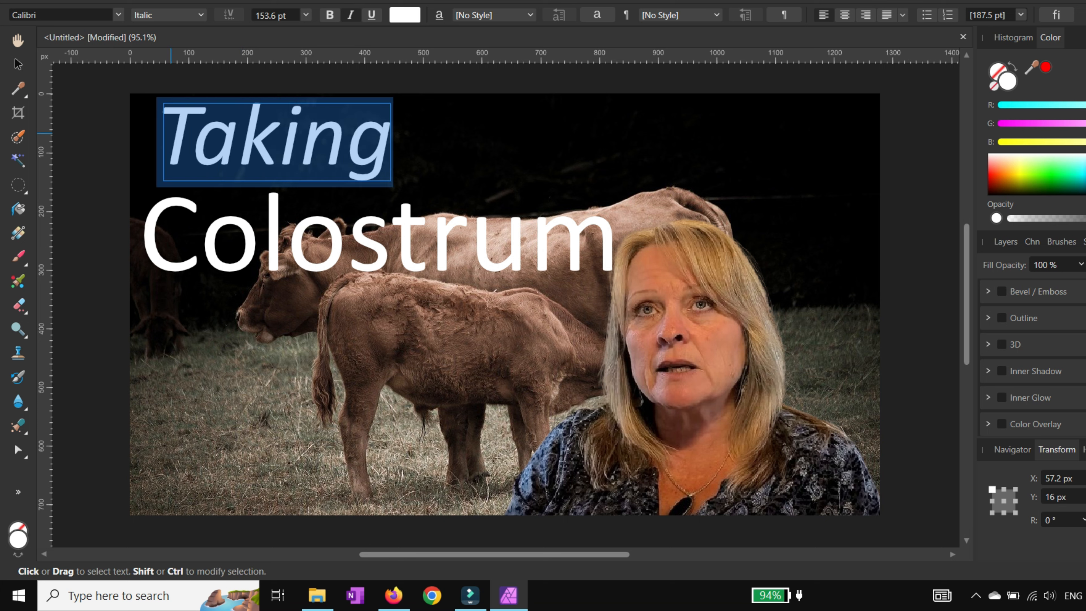
{"action": "left_click", "coordinate": [350, 15]}
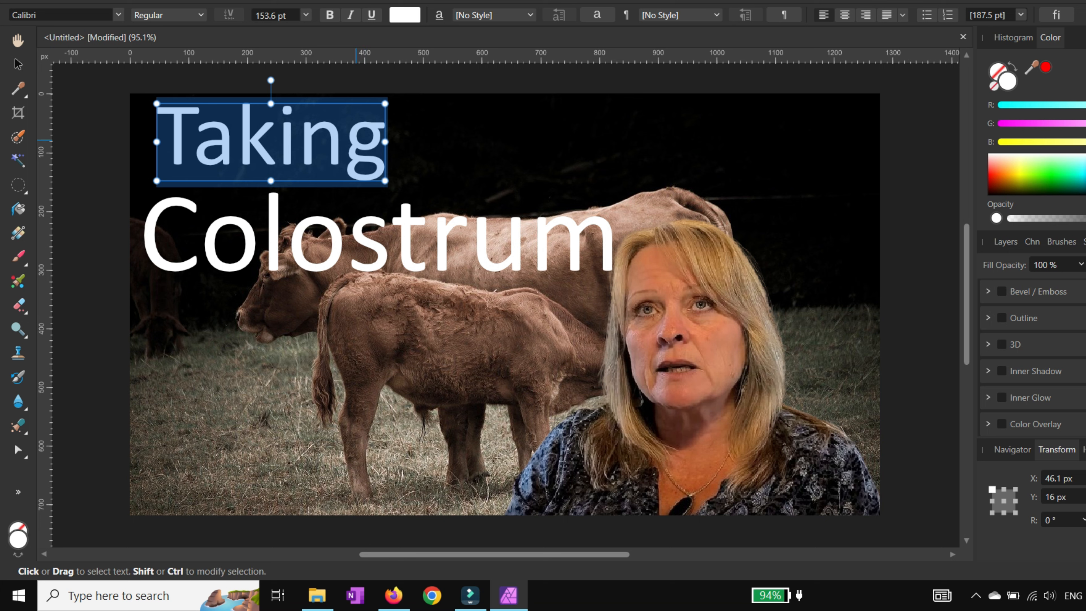
{"action": "left_click_drag", "start_coordinate": [385, 181], "coordinate": [421, 193]}
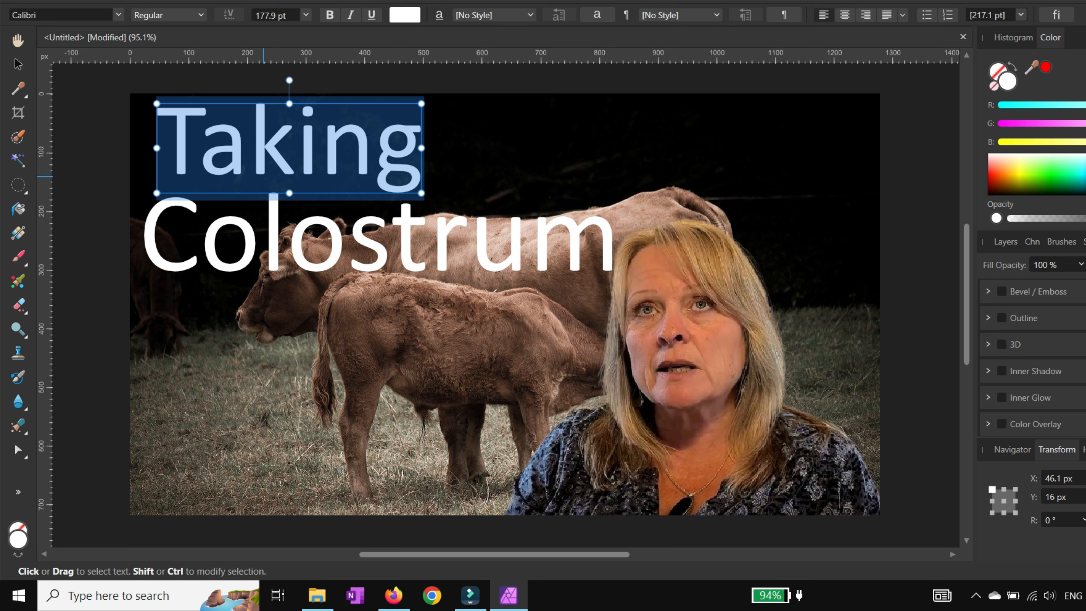
Step: Paste a copy of the Taking text below Colostrum
{"action": "left_click", "coordinate": [165, 344]}
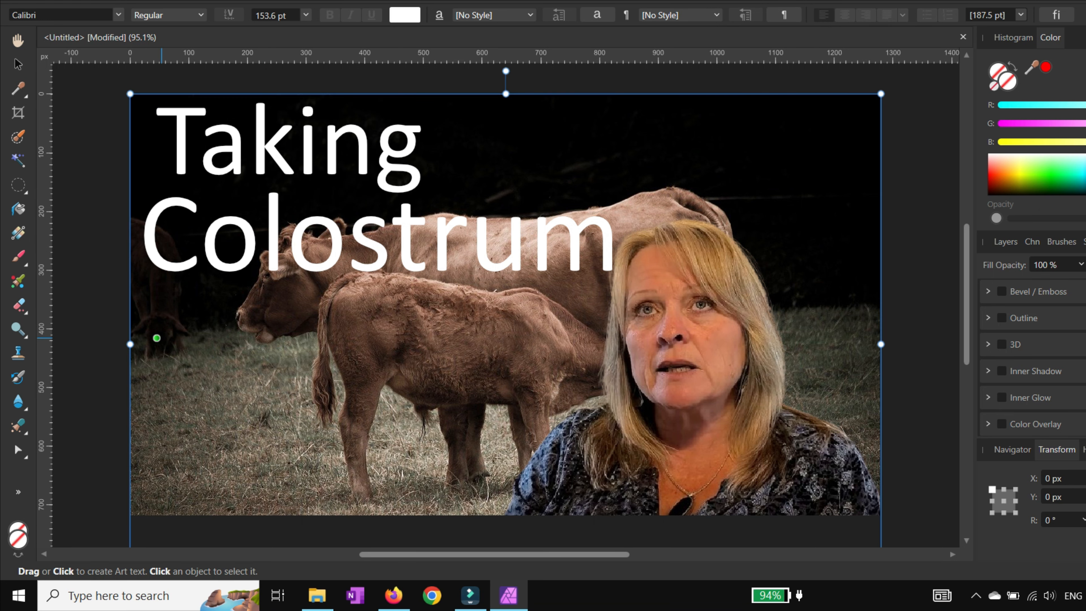
{"action": "left_click", "coordinate": [166, 344]}
{"action": "key", "text": "ctrl+v"}
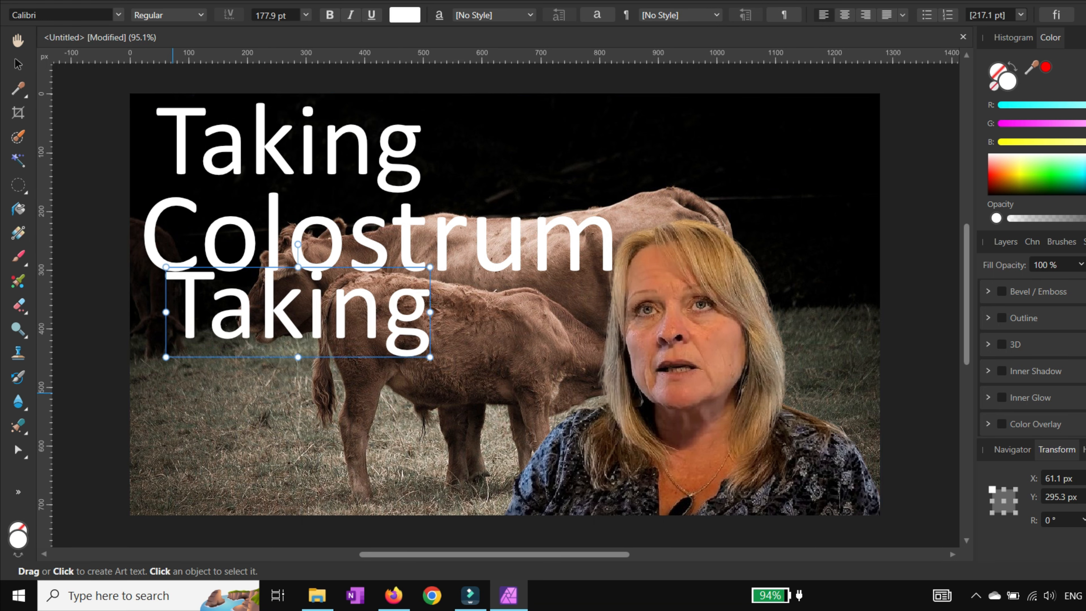
Step: Paste another Taking copy and move it to the lower left of the canvas
{"action": "left_click", "coordinate": [166, 428]}
{"action": "left_click", "coordinate": [166, 426]}
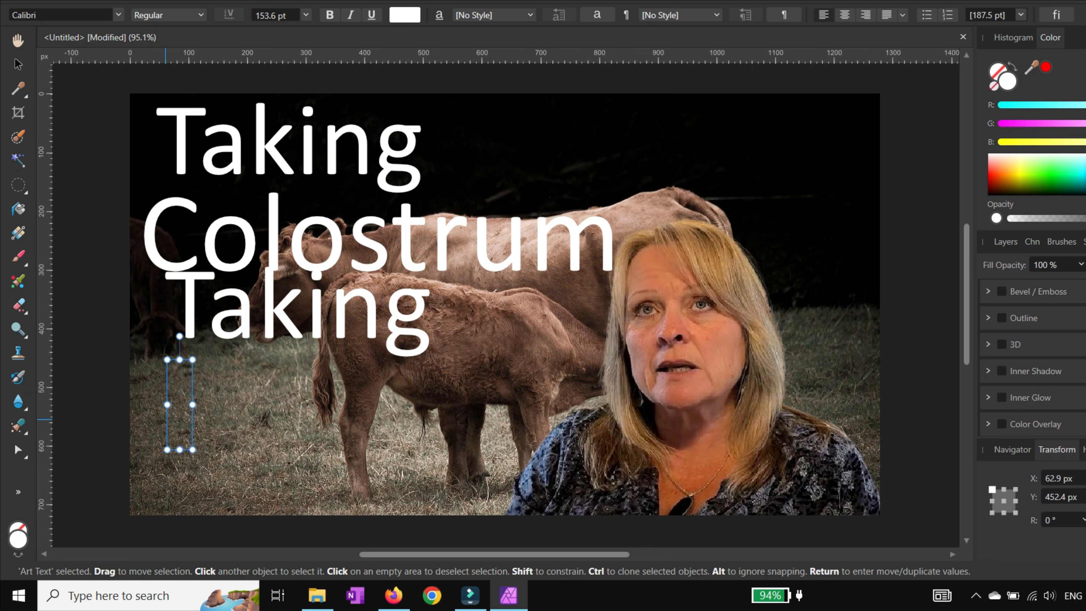
{"action": "key", "text": "ctrl+v"}
{"action": "left_click", "coordinate": [18, 64]}
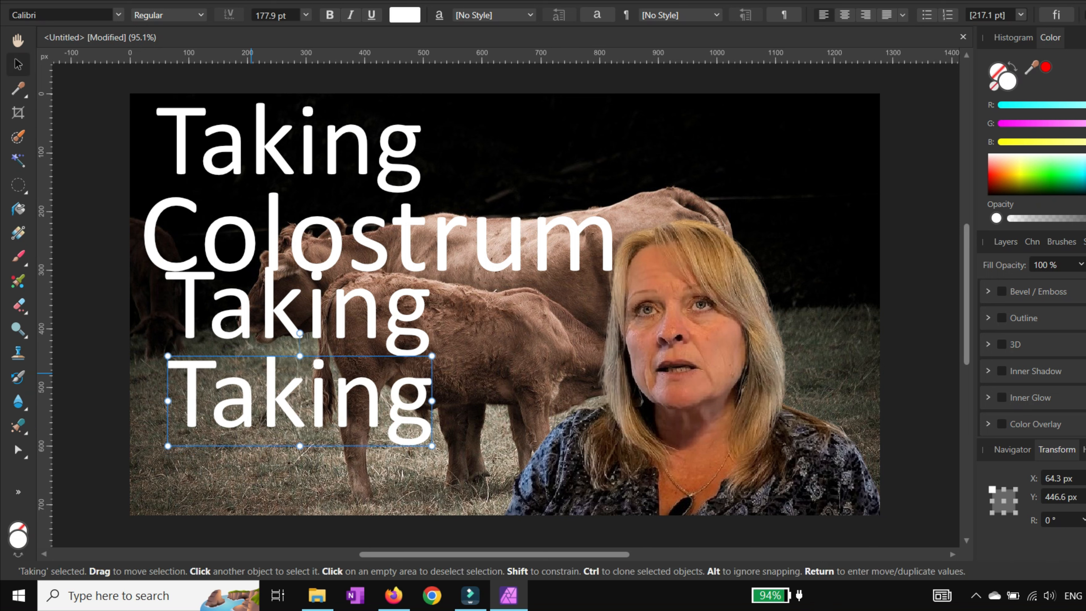
{"action": "left_click_drag", "start_coordinate": [192, 372], "coordinate": [168, 435]}
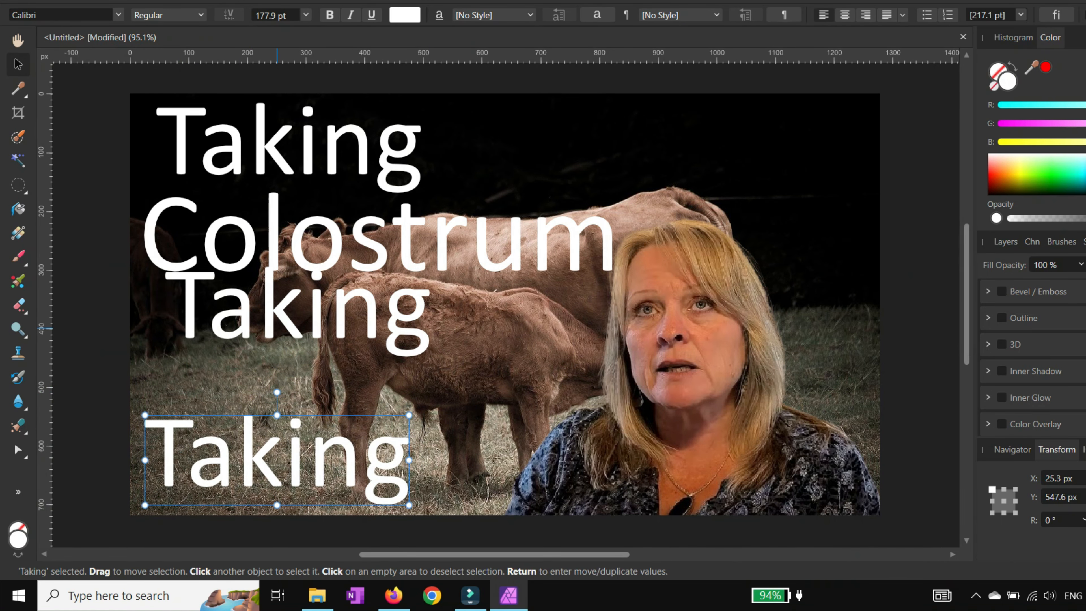
Step: Move the middle Taking copy up beneath Colostrum and change its text to For
{"action": "left_click", "coordinate": [281, 314]}
{"action": "left_click_drag", "start_coordinate": [281, 314], "coordinate": [263, 356]}
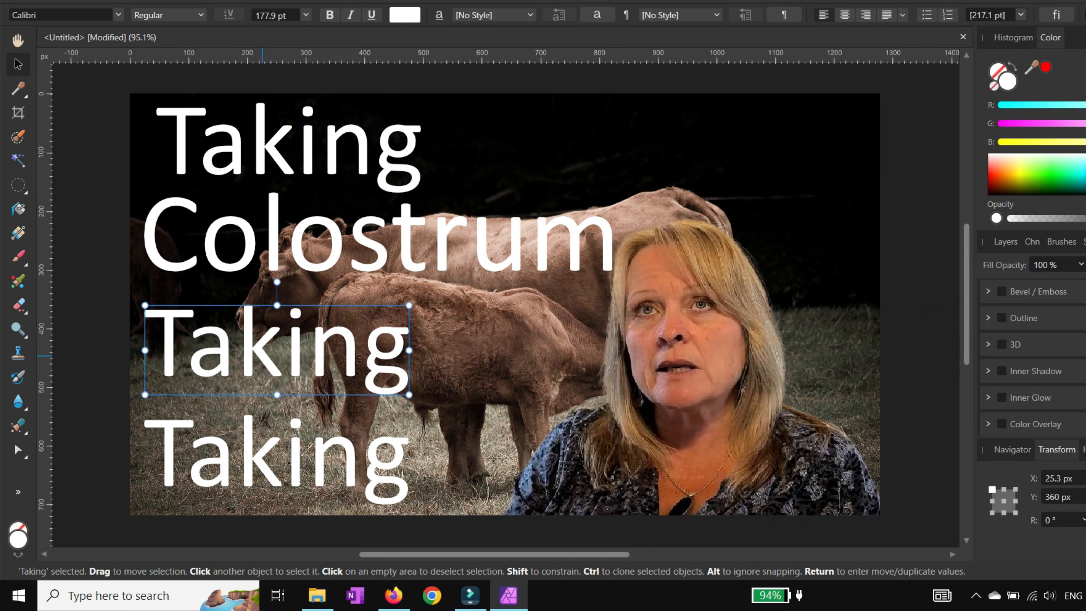
{"action": "double_click", "coordinate": [226, 343]}
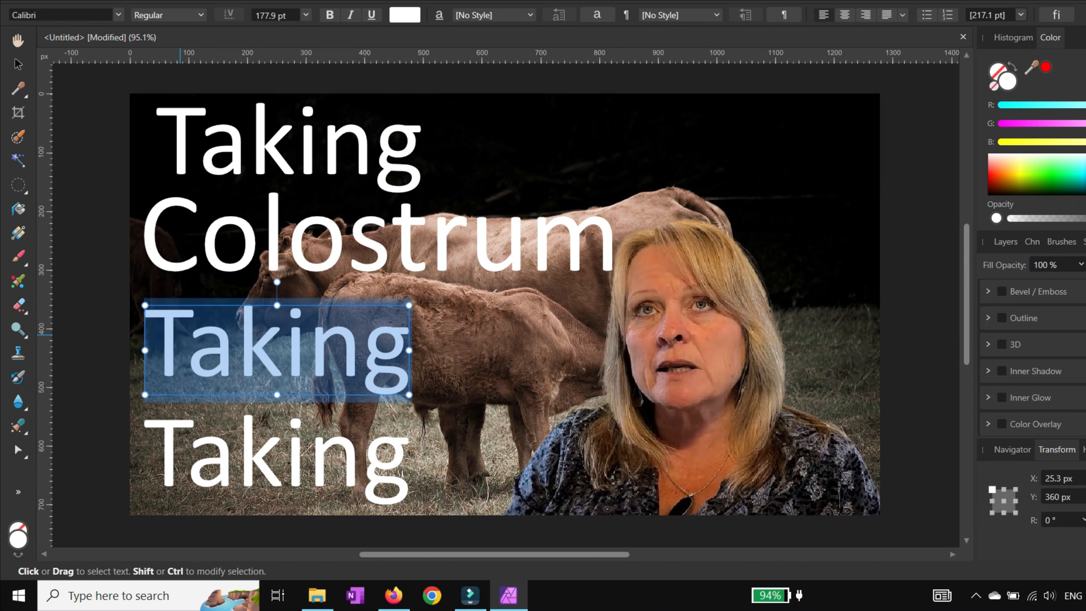
{"action": "type", "text": "For"}
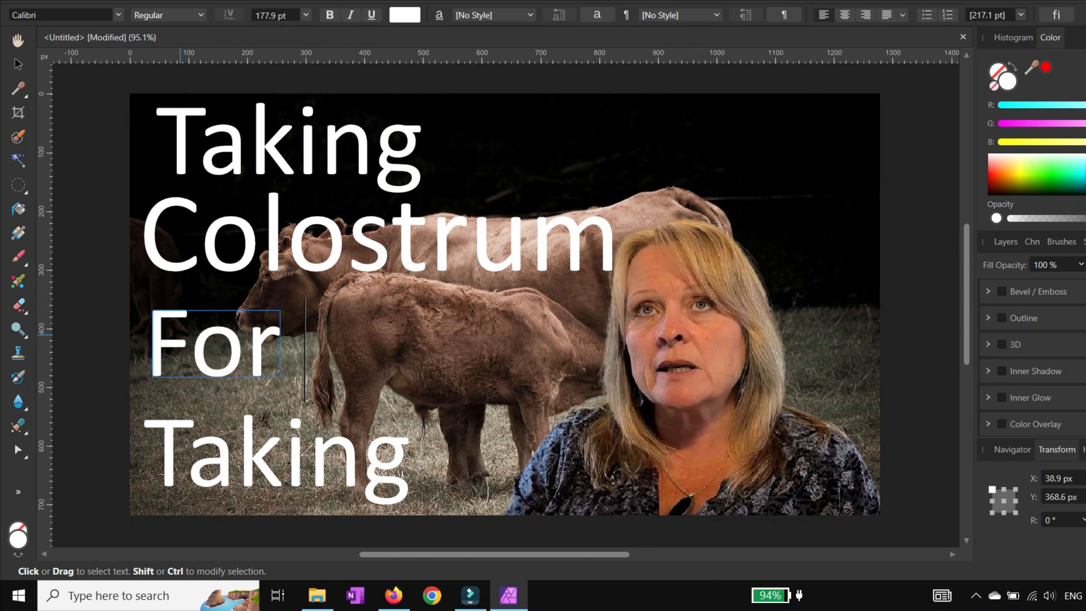
{"action": "key", "text": "Escape"}
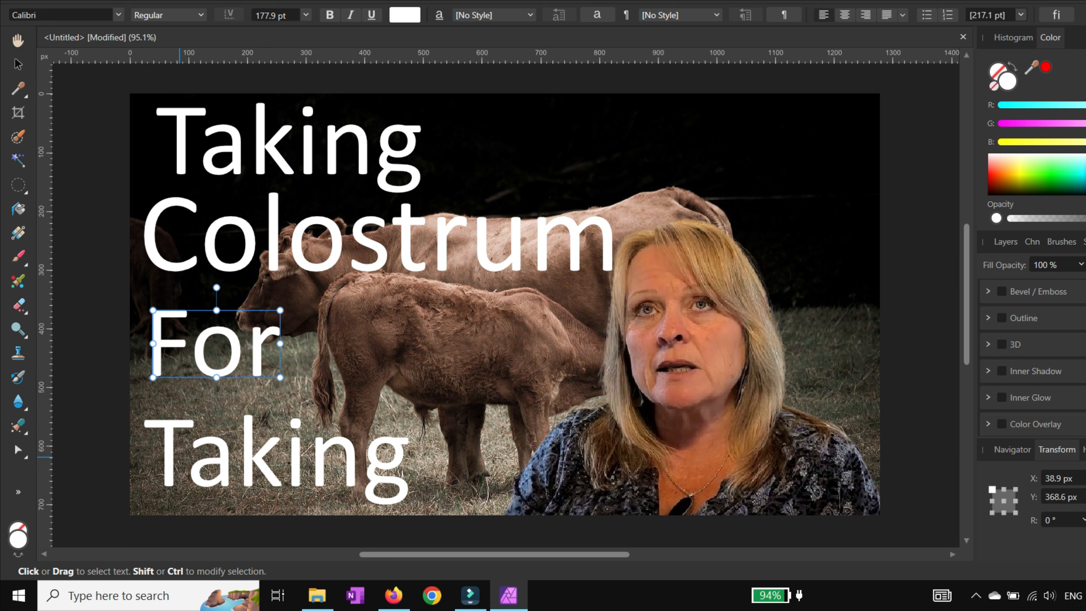
Step: Replace the bottom Taking text with Gut Health
{"action": "left_click", "coordinate": [179, 456]}
{"action": "left_click_drag", "start_coordinate": [165, 454], "coordinate": [410, 455]}
{"action": "key", "text": "BackSpace"}
{"action": "key", "text": "BackSpace"}
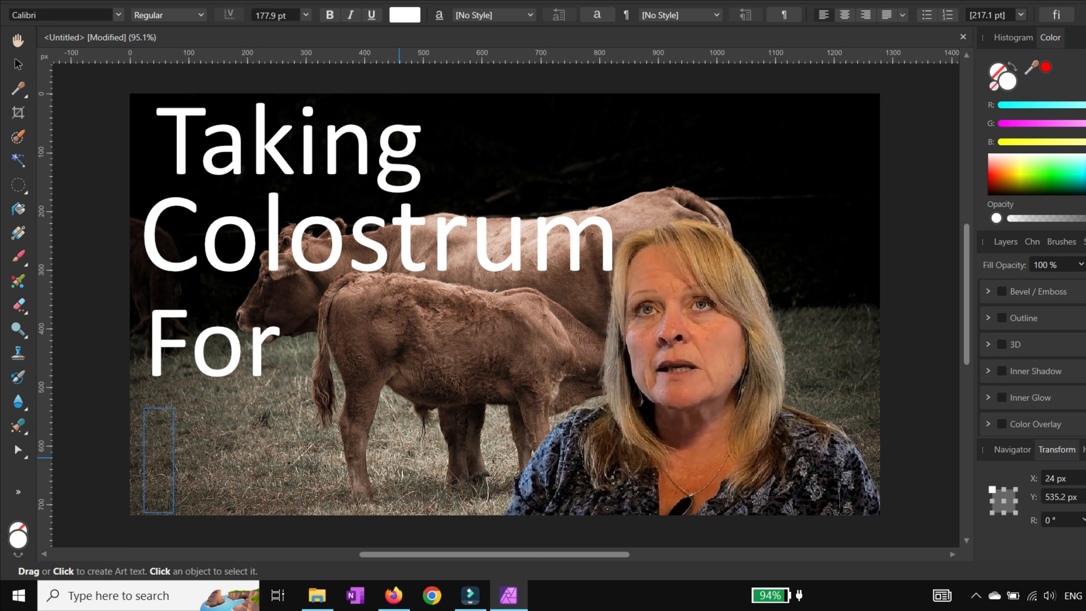
{"action": "type", "text": "Gut Health"}
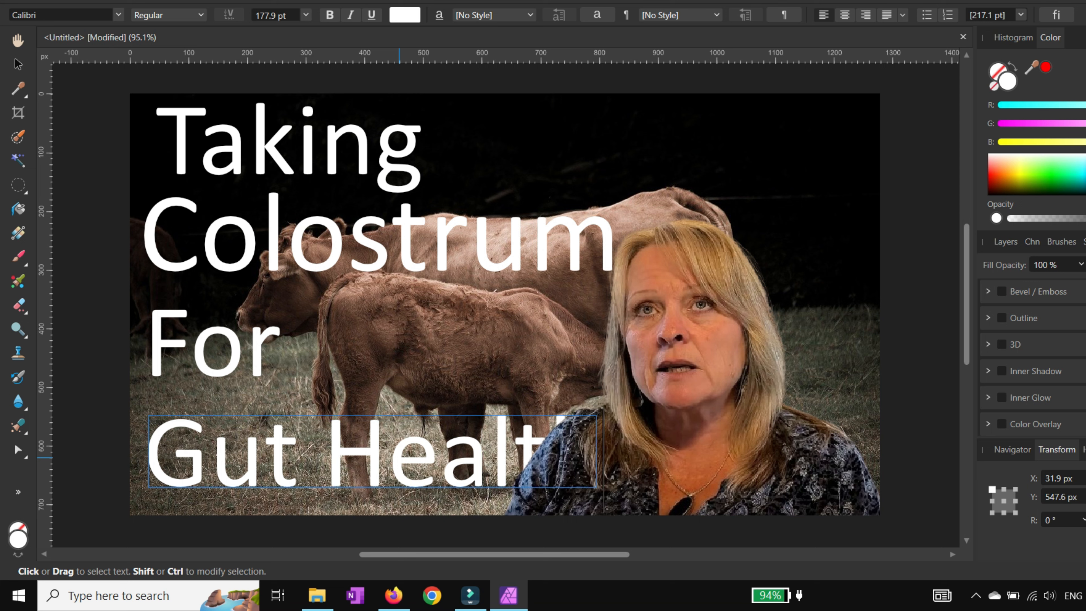
{"action": "key", "text": "Escape"}
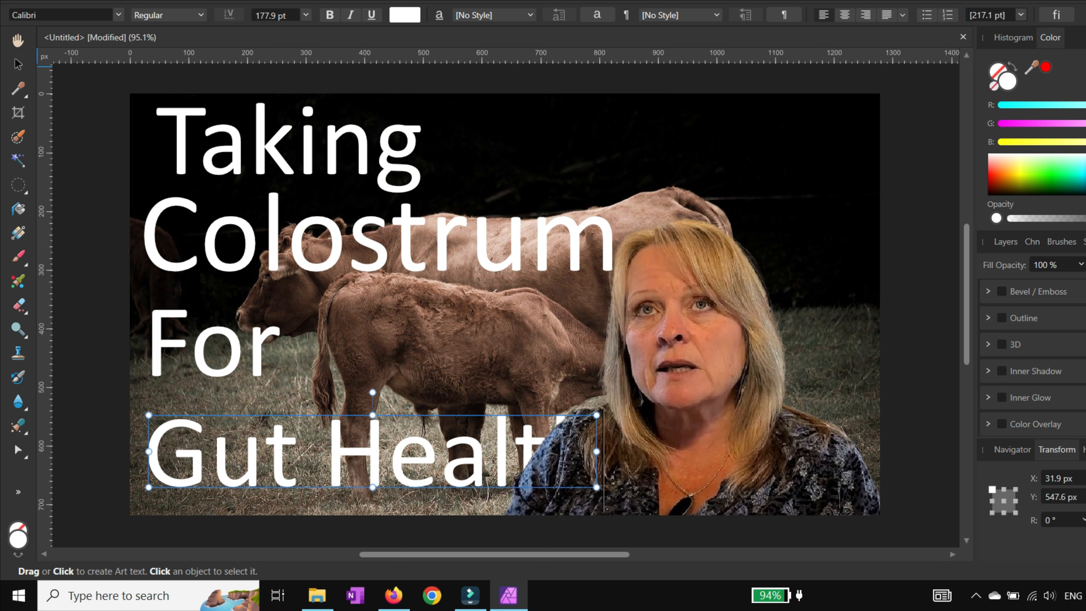
Step: Shift Gut Health and the top Taking line left so they line up with the canvas edge
{"action": "left_click", "coordinate": [17, 65]}
{"action": "mouse_move", "coordinate": [184, 463]}
{"action": "left_mouse_down"}
{"action": "mouse_move", "coordinate": [169, 466]}
{"action": "mouse_move", "coordinate": [180, 462]}
{"action": "left_mouse_up"}
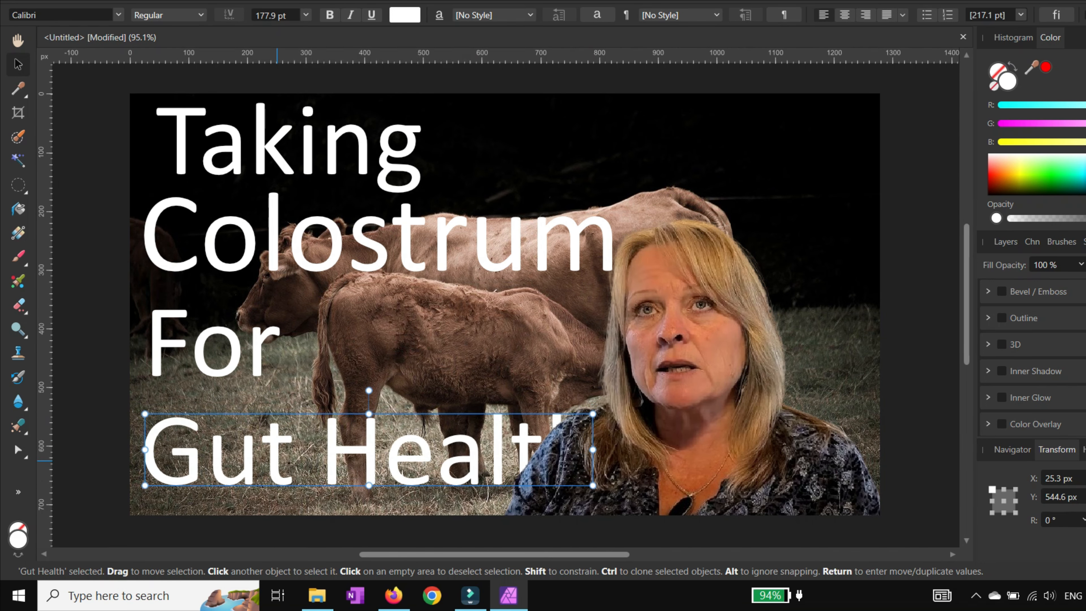
{"action": "mouse_move", "coordinate": [272, 154]}
{"action": "left_mouse_down"}
{"action": "mouse_move", "coordinate": [295, 154]}
{"action": "mouse_move", "coordinate": [244, 152]}
{"action": "left_mouse_up"}
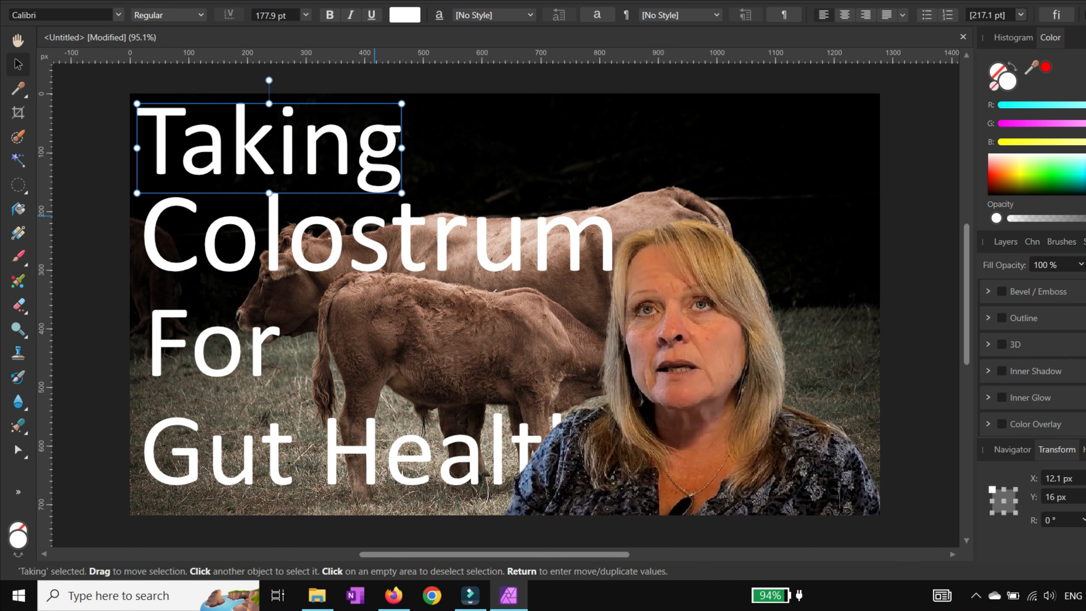
Step: Enlarge the Colostrum text to about 206 pt so it spans wider
{"action": "left_click", "coordinate": [406, 241]}
{"action": "left_click_drag", "start_coordinate": [614, 272], "coordinate": [637, 276]}
{"action": "left_click_drag", "start_coordinate": [496, 242], "coordinate": [494, 250]}
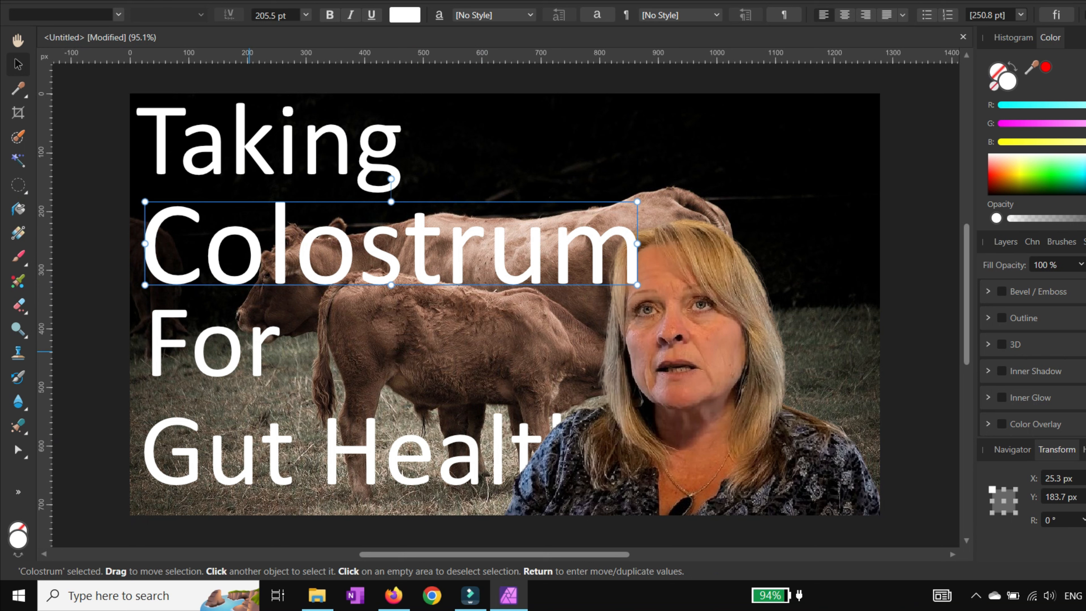
Step: Move the Gut Health layer above the presenter cutout layer so the text shows in front of her
{"action": "left_click", "coordinate": [311, 453]}
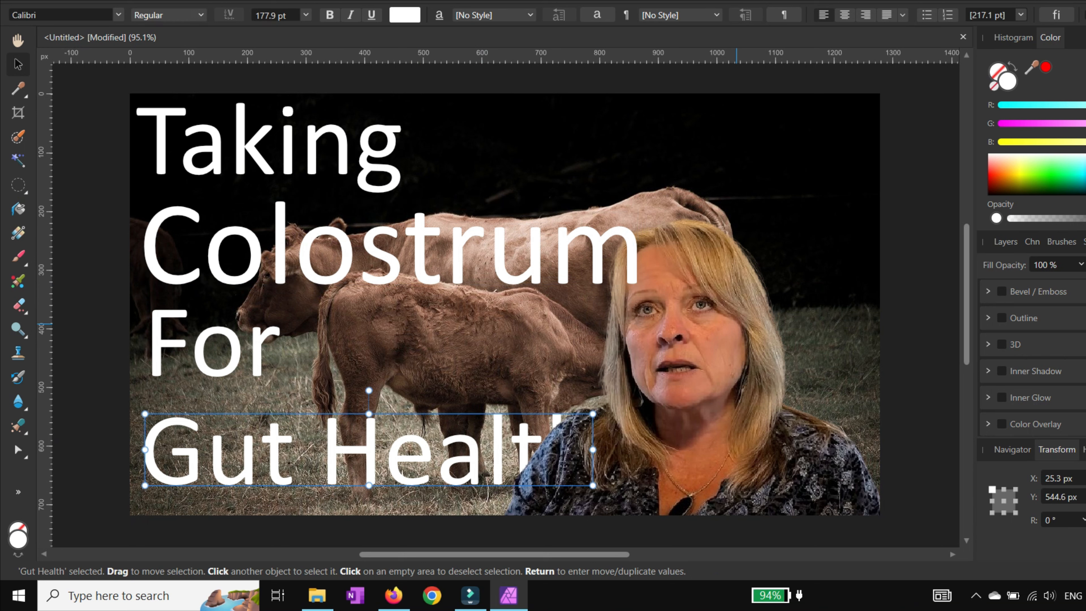
{"action": "left_click", "coordinate": [1006, 241]}
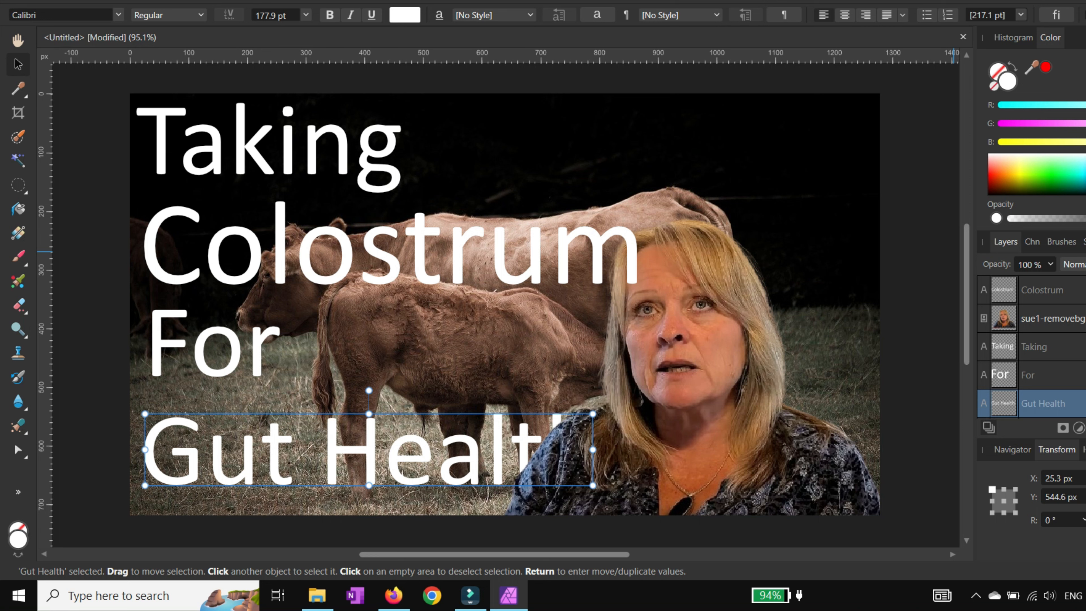
{"action": "left_click_drag", "start_coordinate": [1044, 318], "coordinate": [1043, 304]}
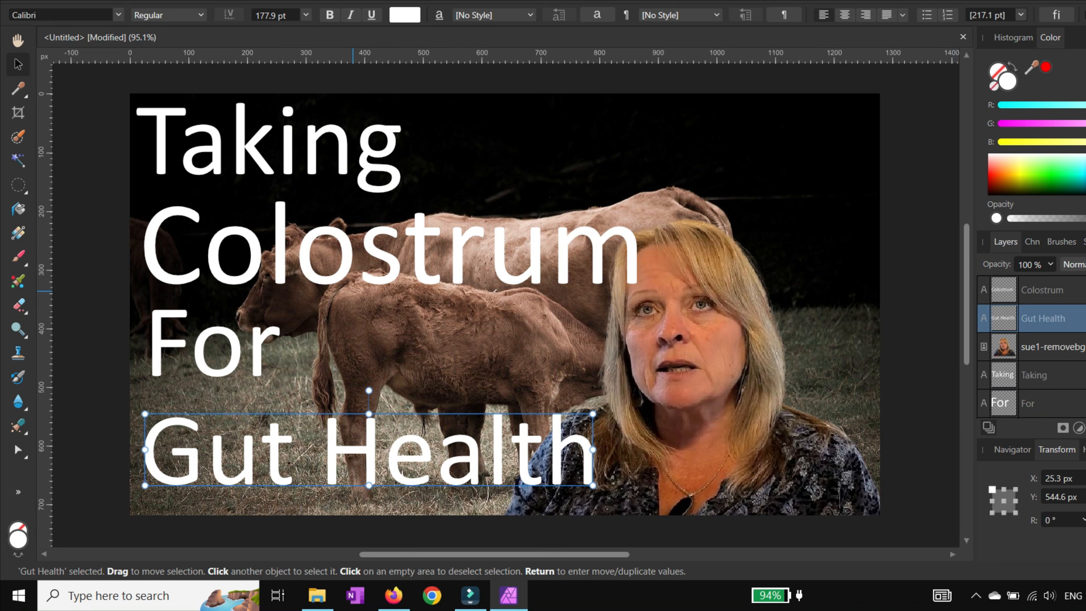
Step: Colour the Colostrum text yellow, about R 255, G 207, B 19
{"action": "left_click", "coordinate": [369, 264]}
{"action": "triple_click", "coordinate": [170, 252]}
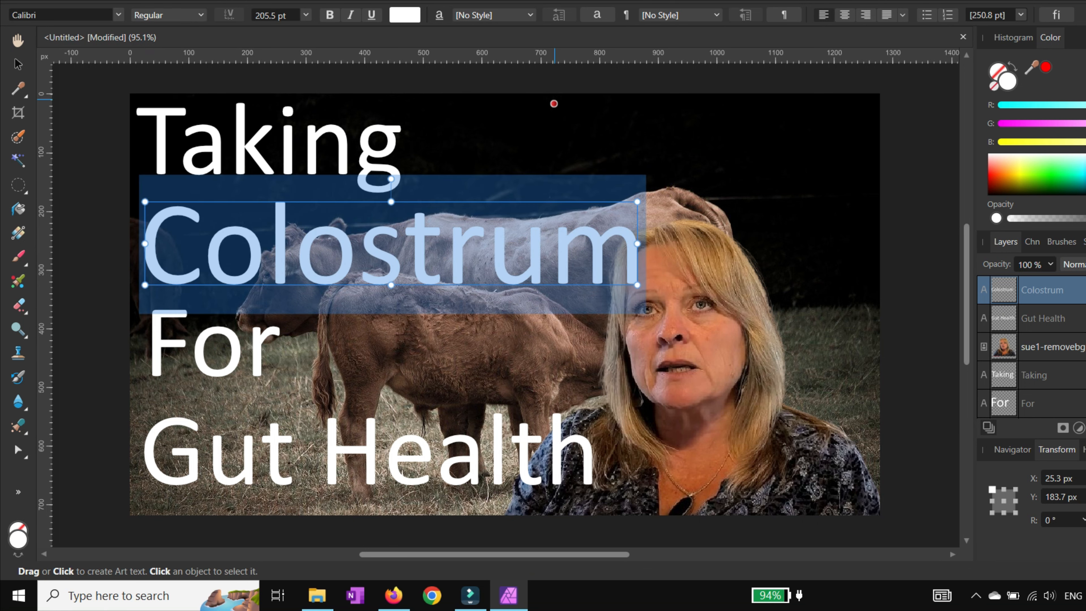
{"action": "left_click", "coordinate": [404, 15]}
{"action": "left_click_drag", "start_coordinate": [481, 127], "coordinate": [322, 164]}
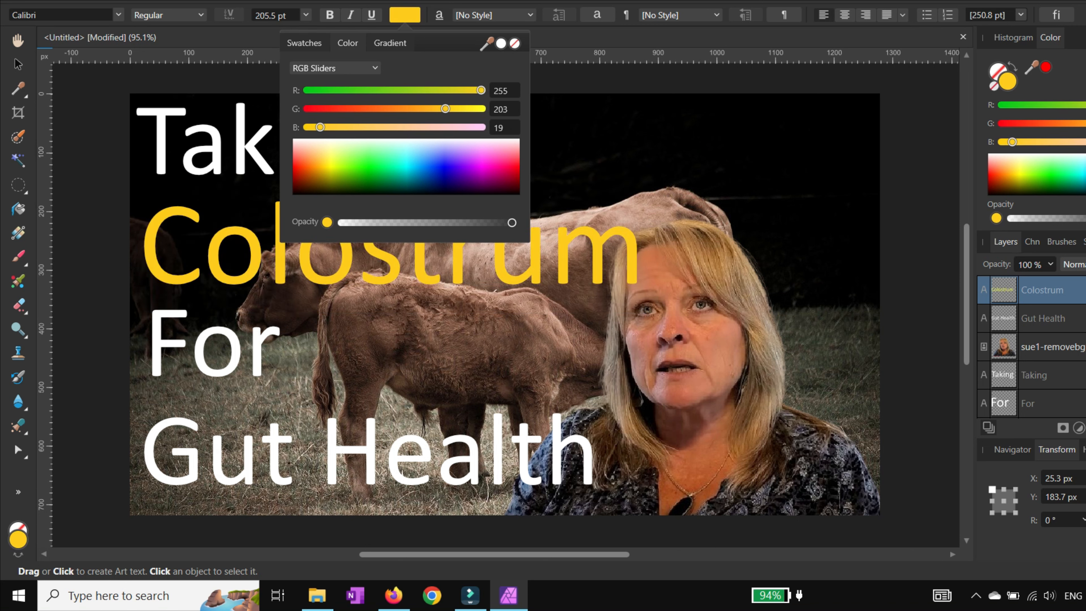
{"action": "left_click_drag", "start_coordinate": [448, 109], "coordinate": [448, 108]}
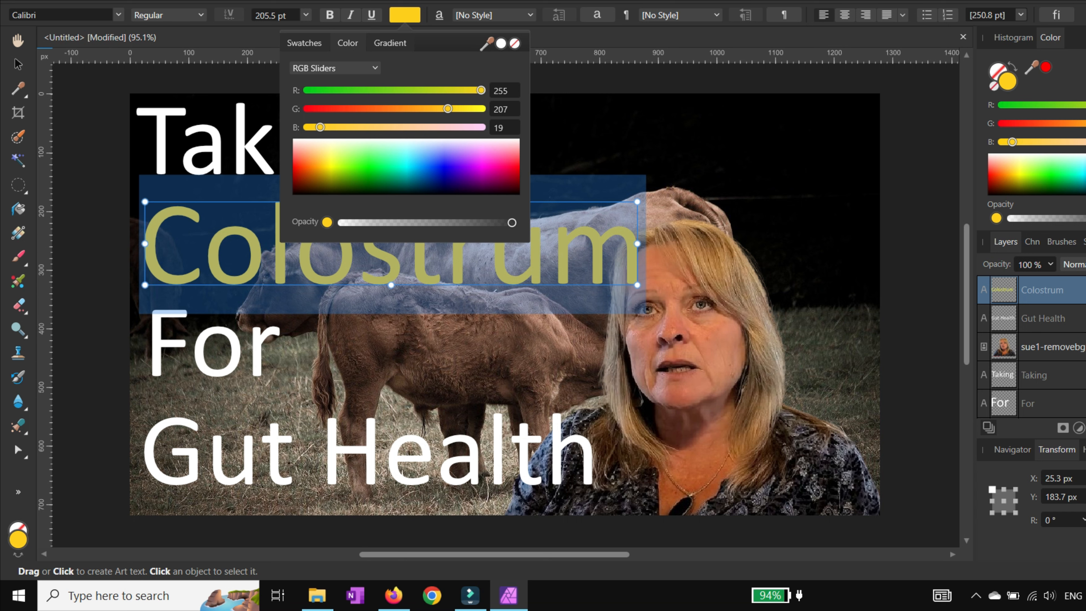
{"action": "left_click", "coordinate": [572, 134]}
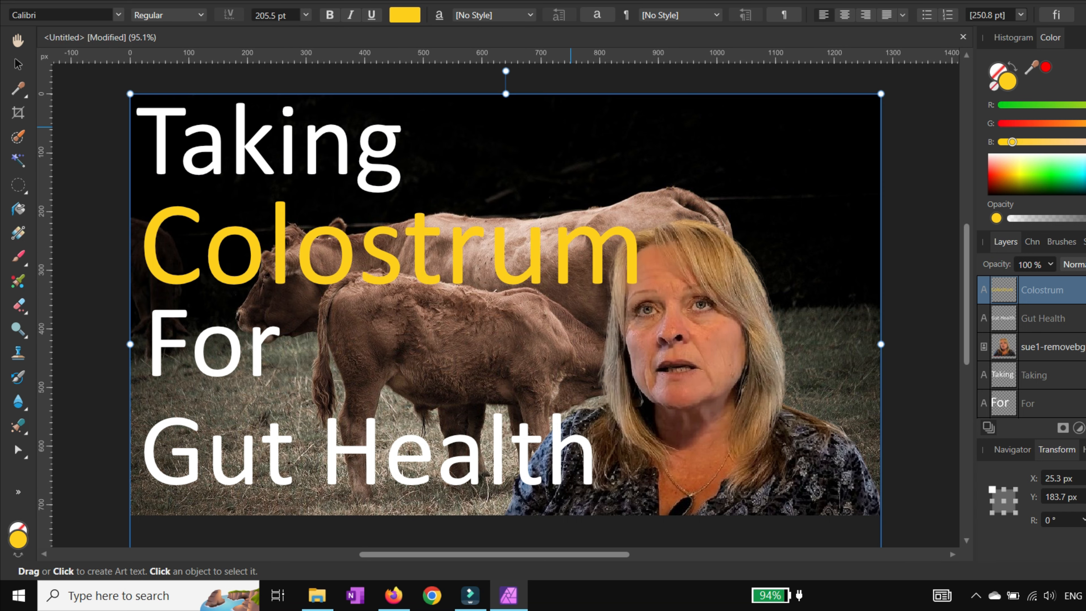
{"action": "left_click", "coordinate": [420, 252]}
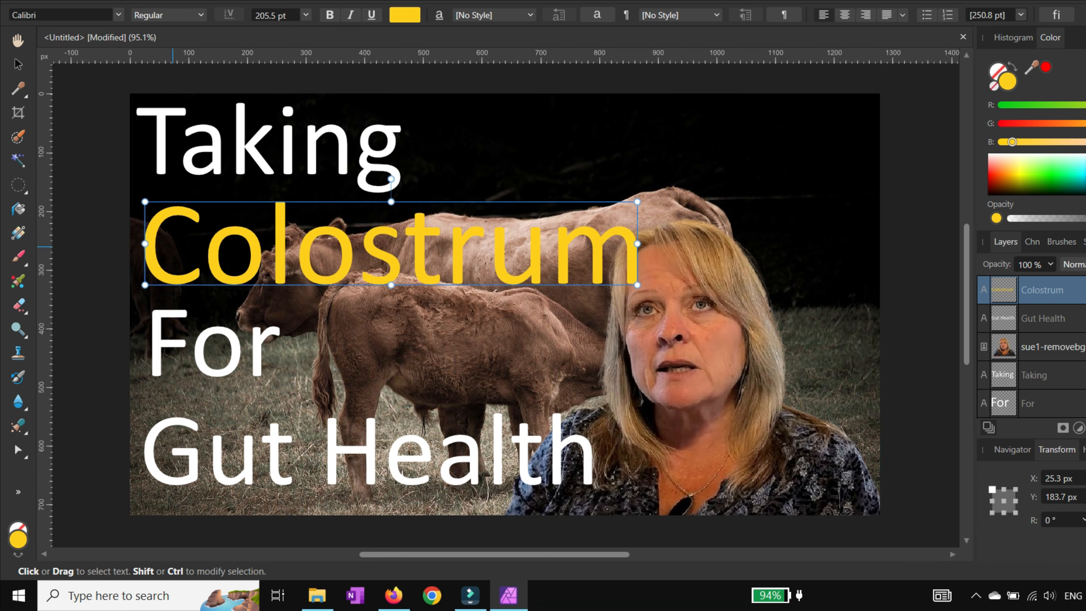
Step: Make Colostrum bold and scale it down to about 198 pt
{"action": "left_click", "coordinate": [149, 230]}
{"action": "key", "text": "shift+Right"}
{"action": "key", "text": "shift+Right"}
{"action": "key", "text": "shift+Right"}
{"action": "key", "text": "shift+Right"}
{"action": "key", "text": "shift+Right"}
{"action": "key", "text": "shift+Right"}
{"action": "key", "text": "shift+Right"}
{"action": "key", "text": "shift+Right"}
{"action": "key", "text": "shift+Right"}
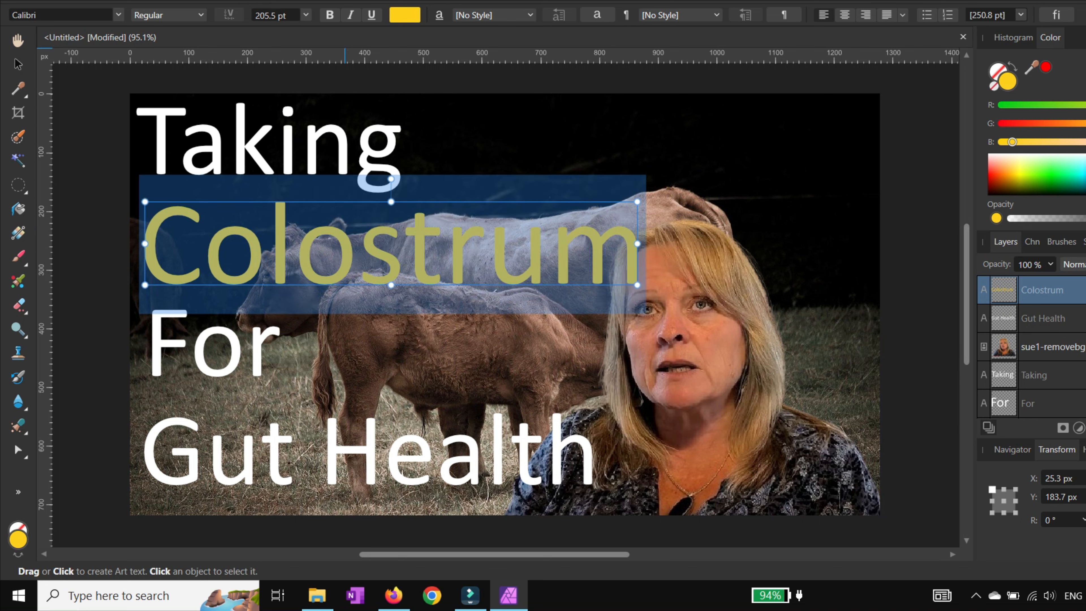
{"action": "left_click", "coordinate": [329, 15]}
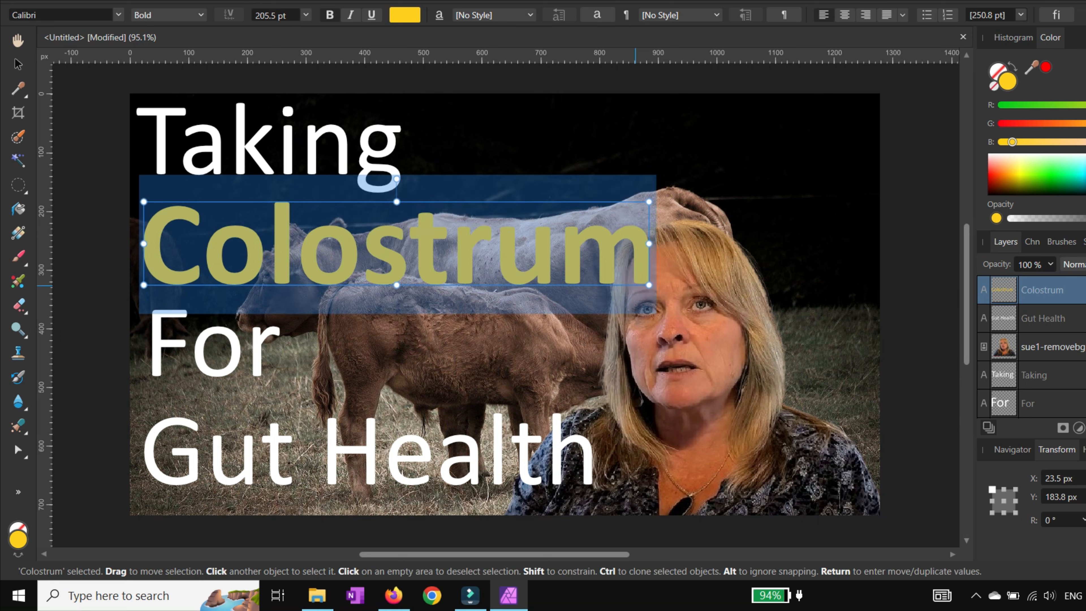
{"action": "left_click_drag", "start_coordinate": [648, 285], "coordinate": [630, 282]}
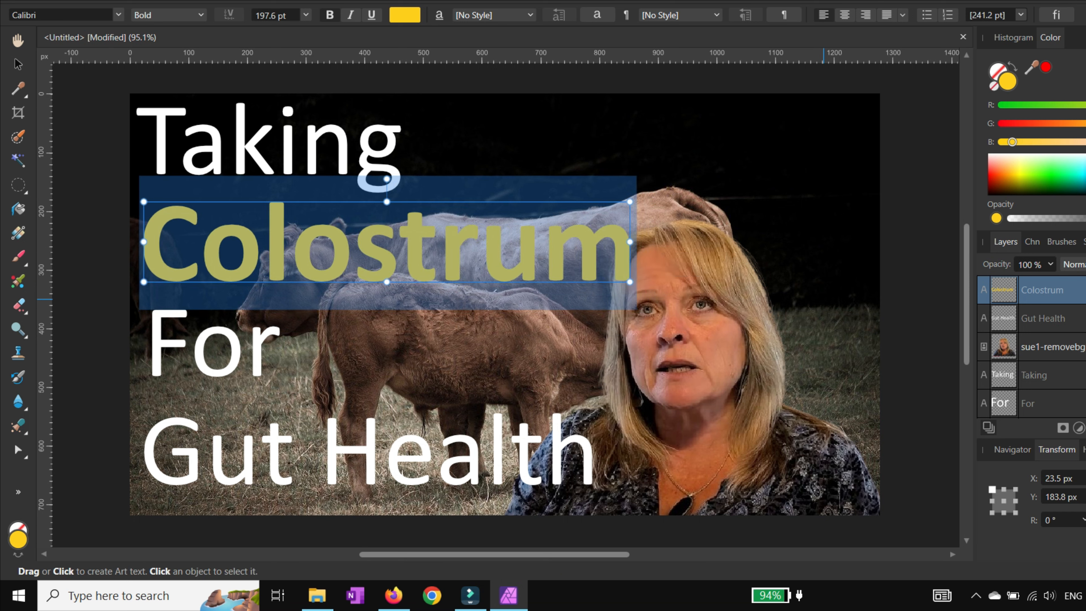
Step: Add a black Outline effect to Colostrum with a small radius
{"action": "left_click", "coordinate": [1085, 242]}
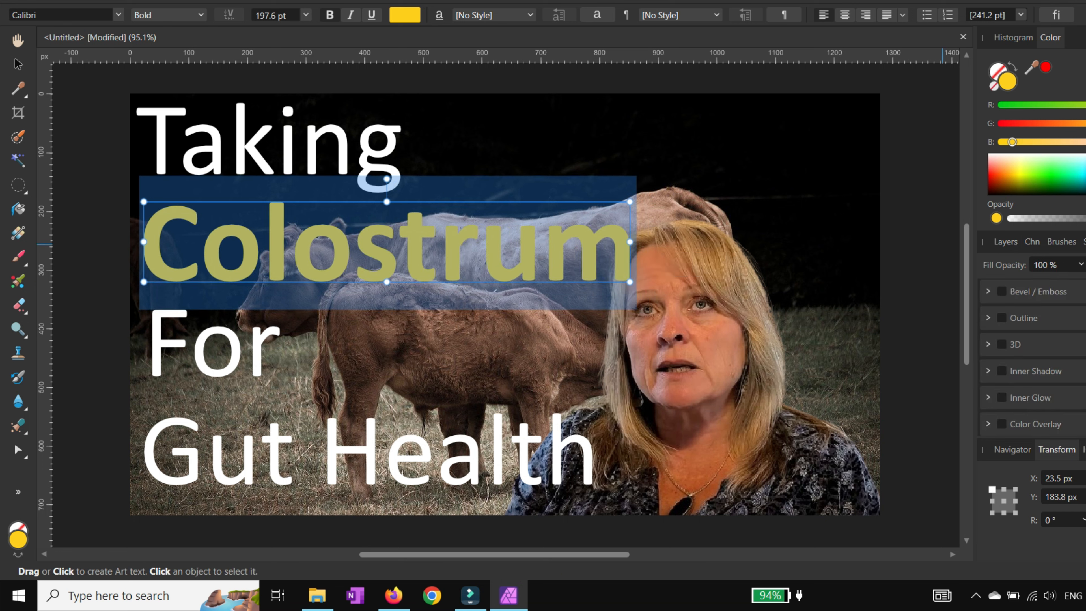
{"action": "left_click", "coordinate": [1001, 318]}
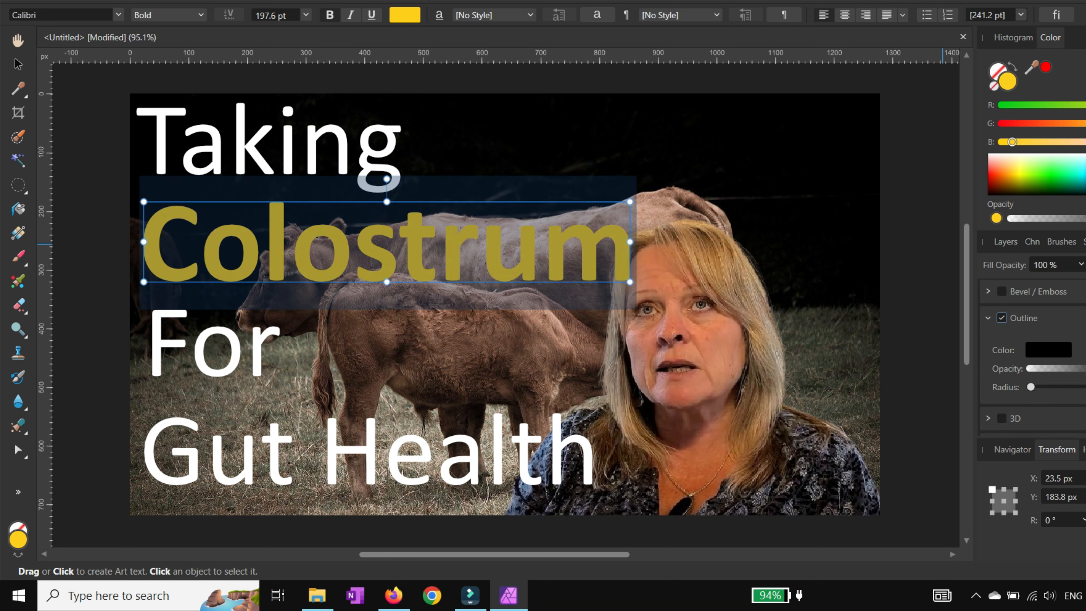
{"action": "mouse_move", "coordinate": [1031, 386]}
{"action": "left_mouse_down"}
{"action": "mouse_move", "coordinate": [1056, 387]}
{"action": "mouse_move", "coordinate": [1047, 386]}
{"action": "left_mouse_up"}
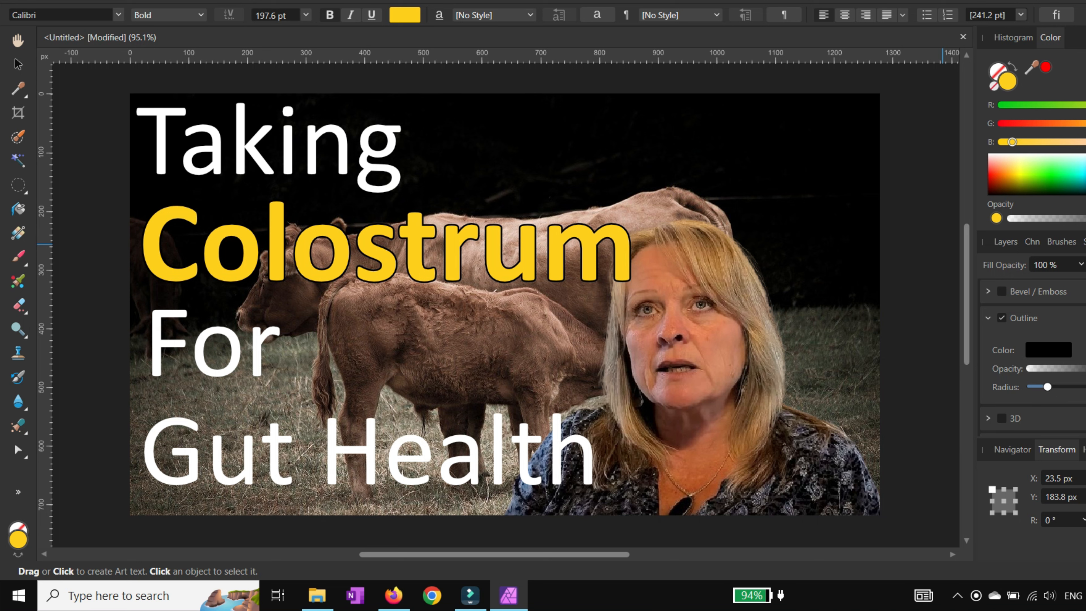
{"action": "double_click", "coordinate": [321, 220]}
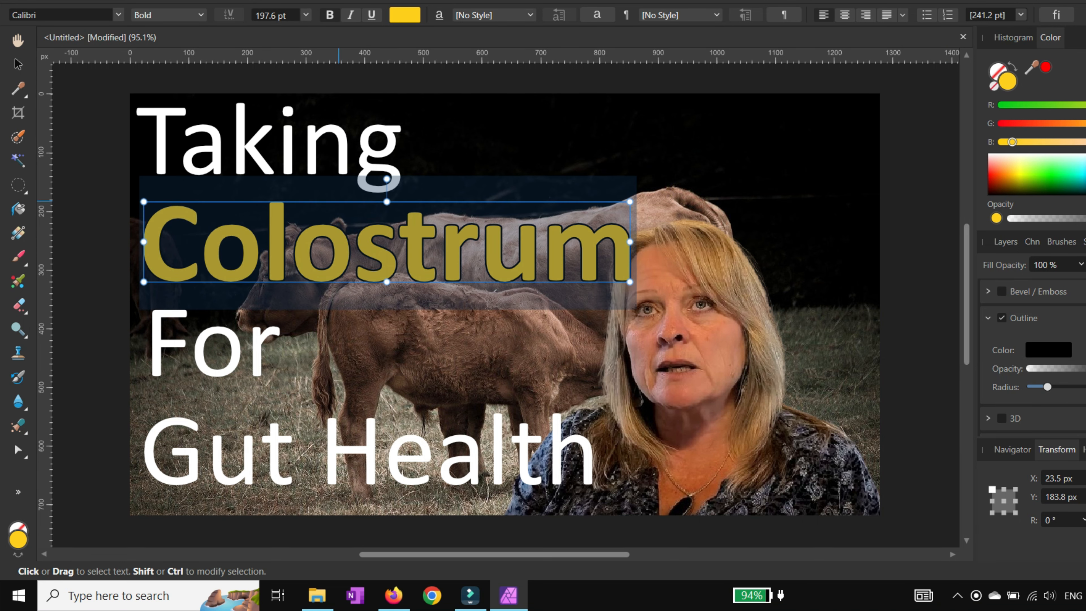
Step: Colour the Taking text pale yellow, about R 255, G 255, B 111
{"action": "double_click", "coordinate": [345, 172]}
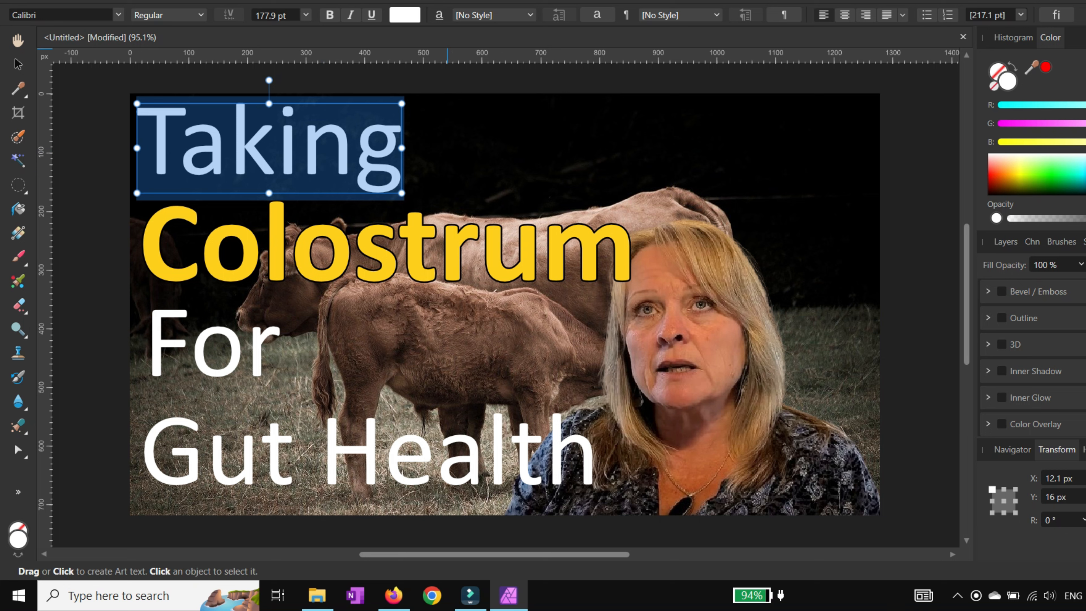
{"action": "left_click", "coordinate": [404, 15]}
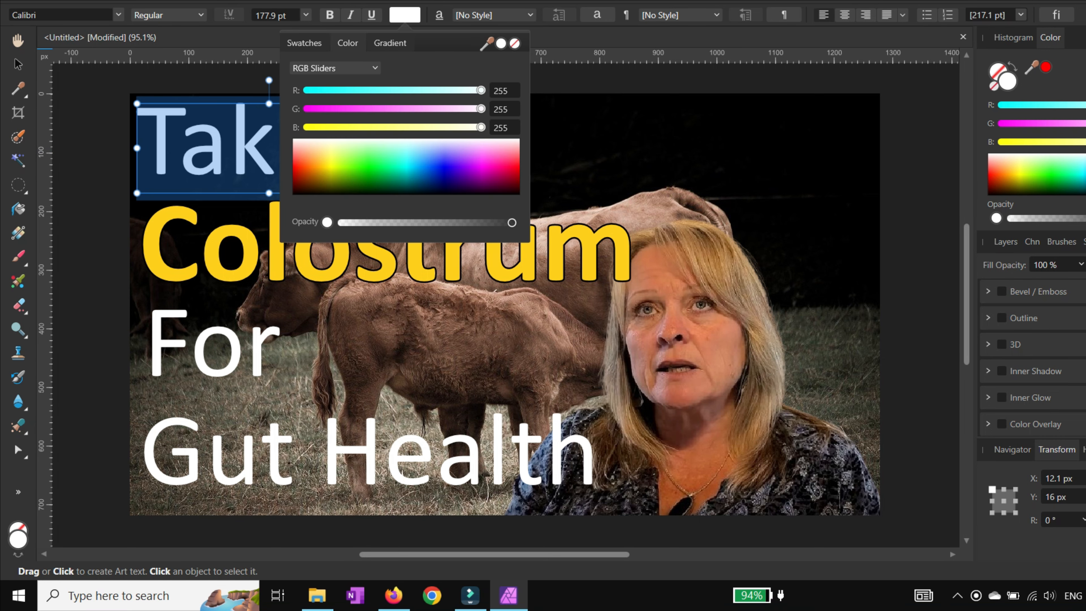
{"action": "left_click_drag", "start_coordinate": [481, 127], "coordinate": [382, 127]}
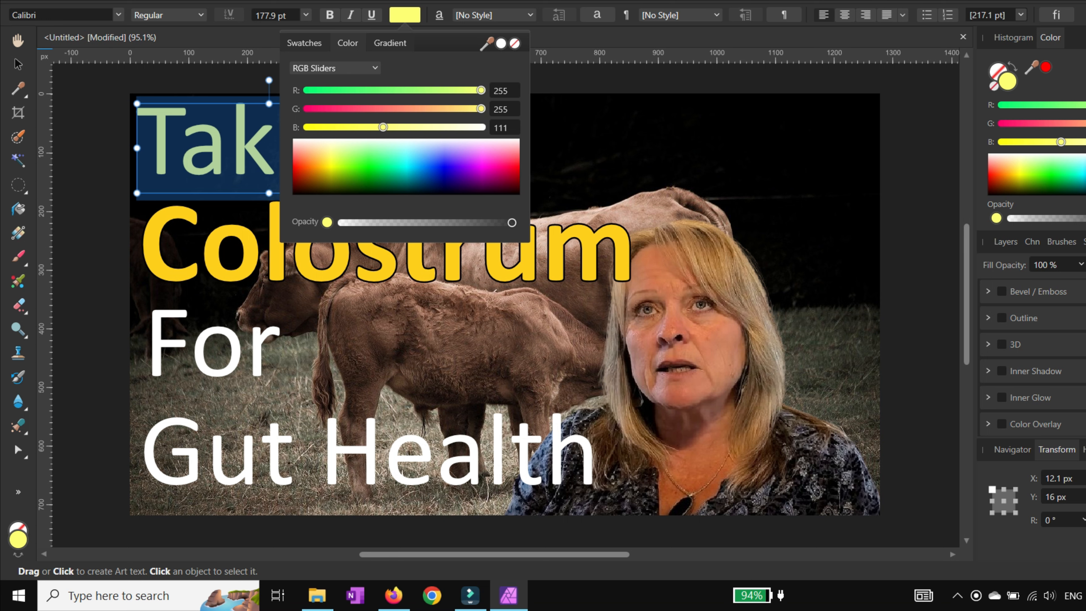
{"action": "left_click_drag", "start_coordinate": [383, 127], "coordinate": [385, 127]}
{"action": "left_click", "coordinate": [553, 144]}
{"action": "left_click", "coordinate": [553, 143]}
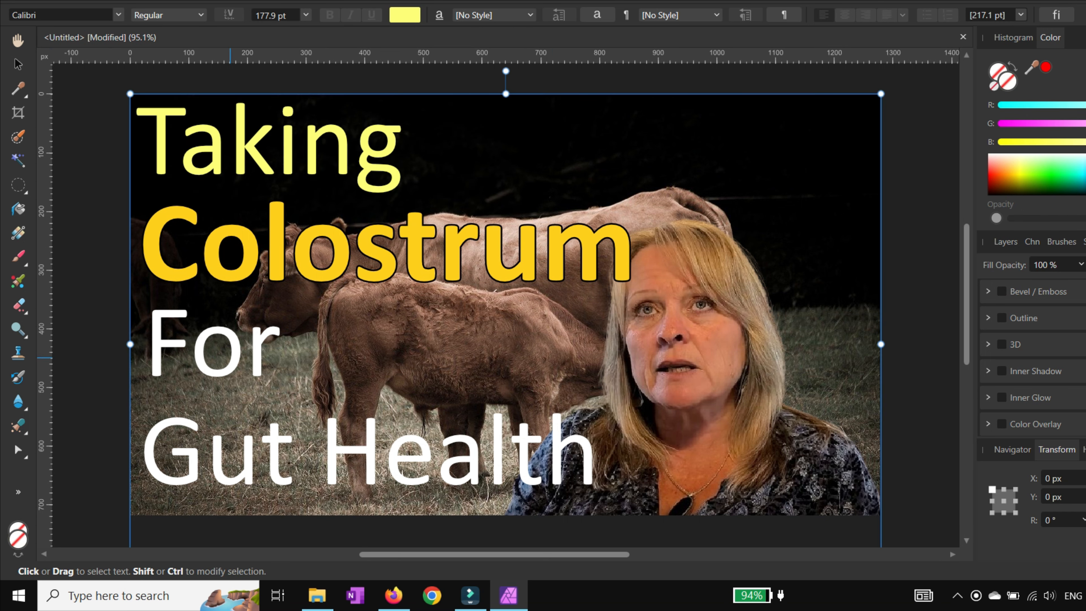
Step: Set the For text colour to R 255, G 255, B 114
{"action": "double_click", "coordinate": [247, 354]}
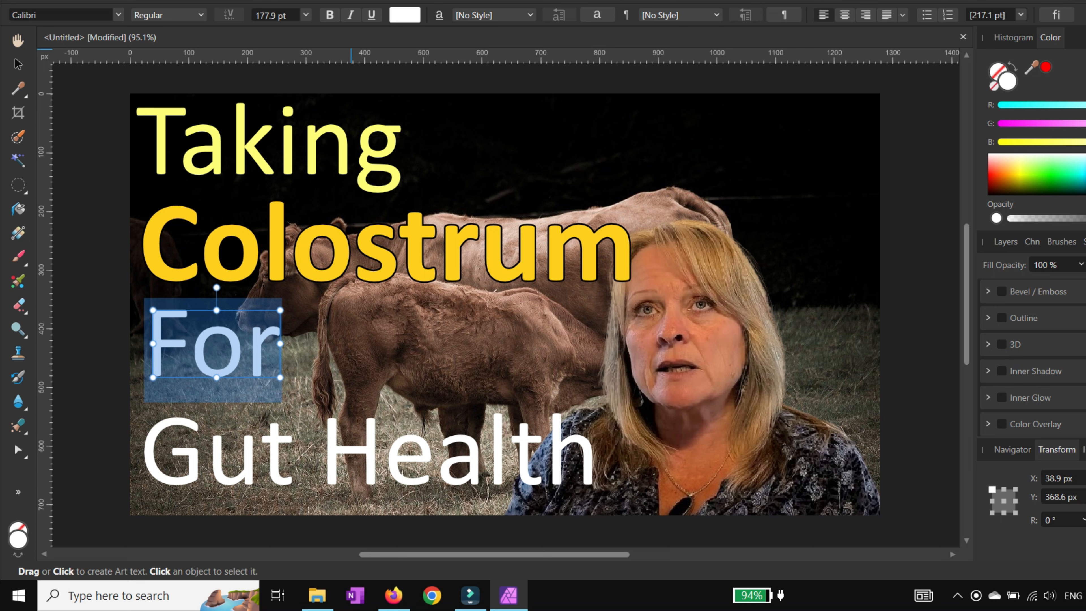
{"action": "left_click", "coordinate": [404, 15]}
{"action": "left_click", "coordinate": [505, 128]}
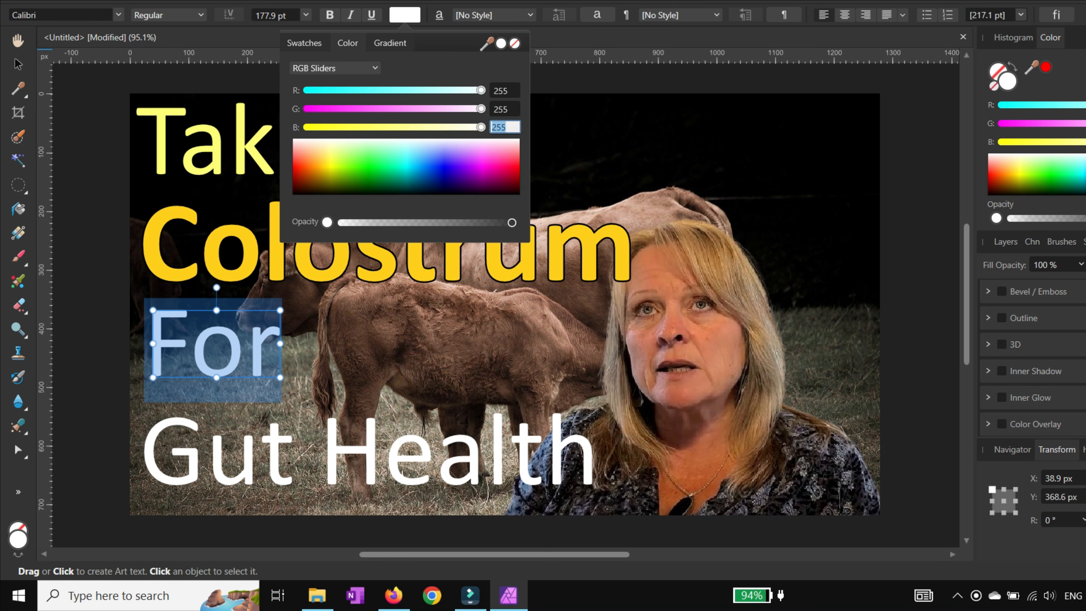
{"action": "type", "text": "114"}
{"action": "key", "text": "Return"}
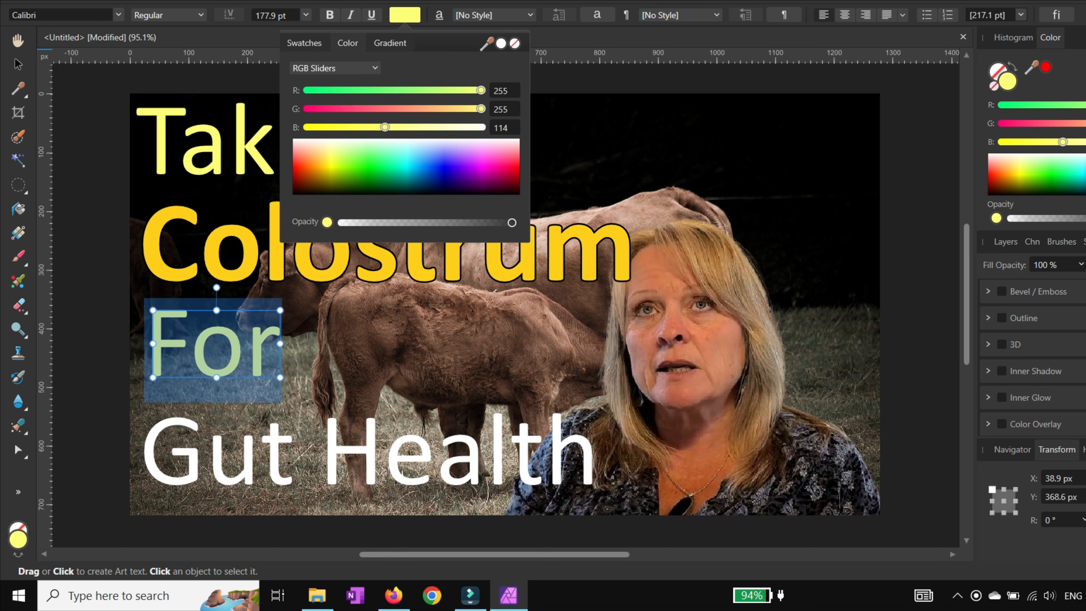
Step: Colour the Gut Health text pale yellow, R 255, G 255, B 114
{"action": "left_click", "coordinate": [261, 460]}
{"action": "left_click", "coordinate": [260, 460]}
{"action": "left_click", "coordinate": [260, 462]}
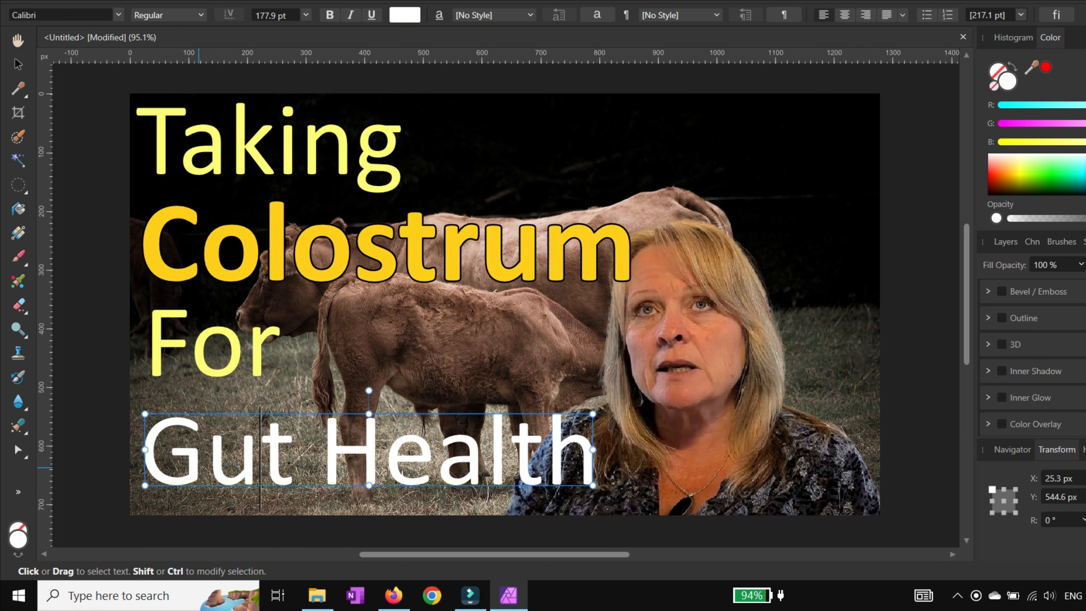
{"action": "left_click_drag", "start_coordinate": [143, 453], "coordinate": [564, 417]}
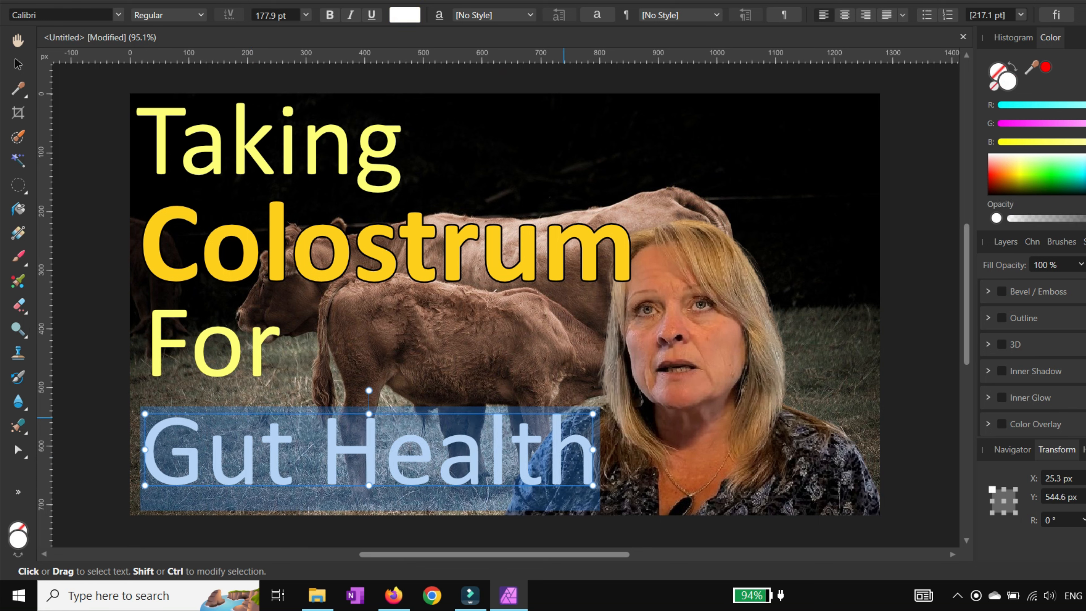
{"action": "left_click", "coordinate": [404, 15]}
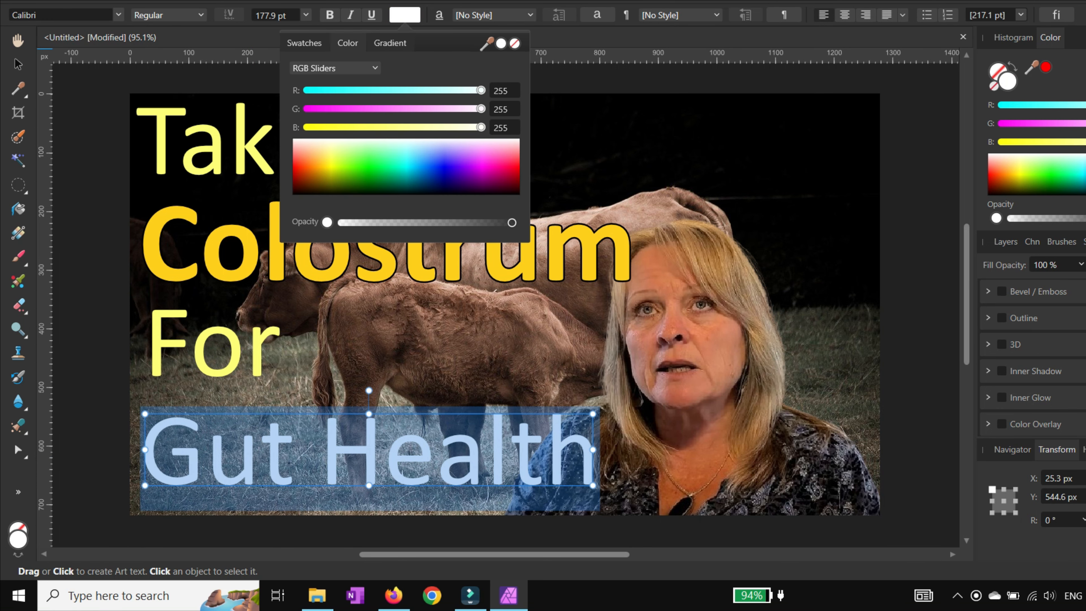
{"action": "left_click", "coordinate": [505, 128]}
{"action": "type", "text": "114"}
{"action": "key", "text": "Return"}
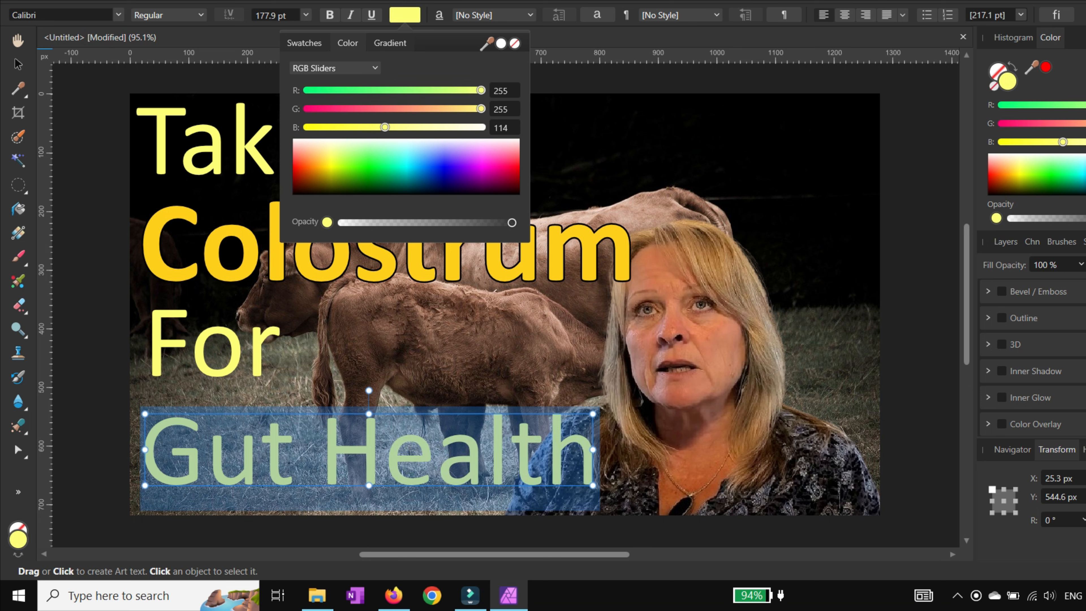
{"action": "left_click", "coordinate": [485, 428]}
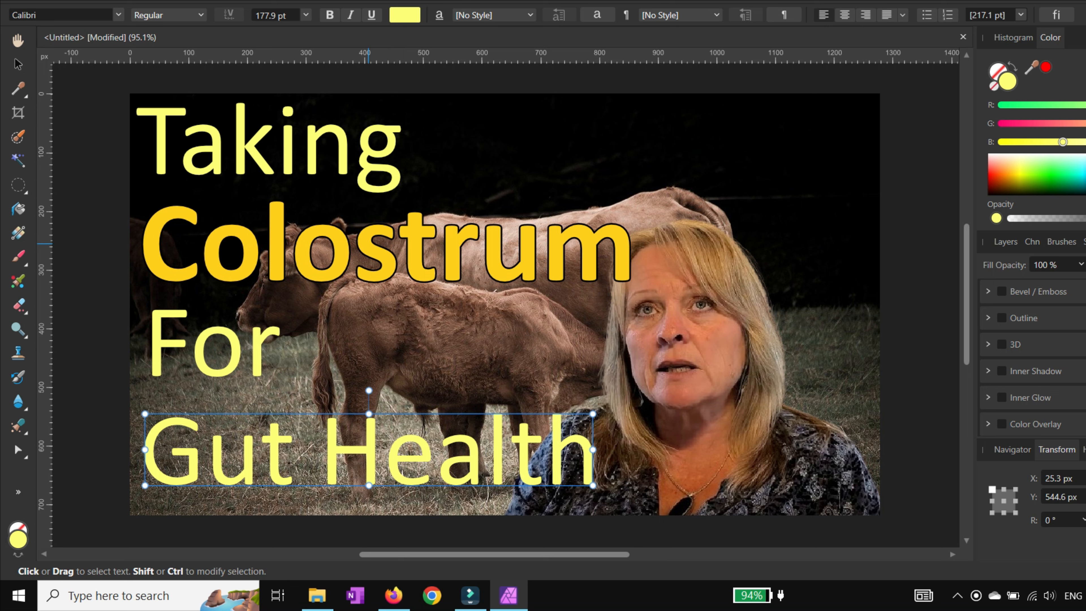
{"action": "key", "text": "Escape"}
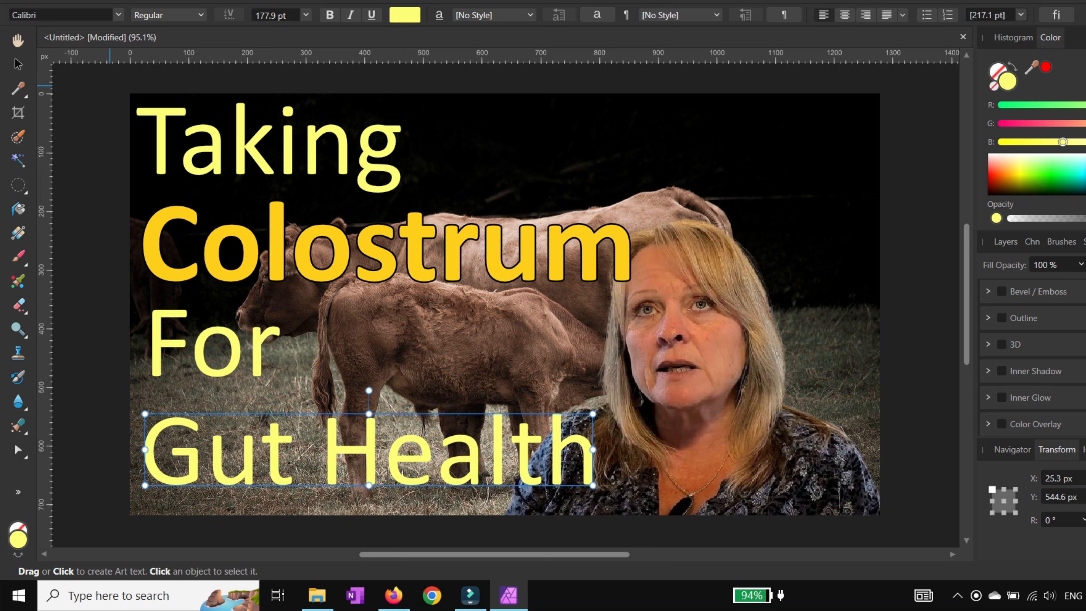
Step: Rearrange the text lines, moving Colostrum up beside Taking and shifting For and Gut Health upward
{"action": "key", "text": "v"}
{"action": "left_click_drag", "start_coordinate": [219, 239], "coordinate": [416, 194]}
{"action": "left_click", "coordinate": [266, 148]}
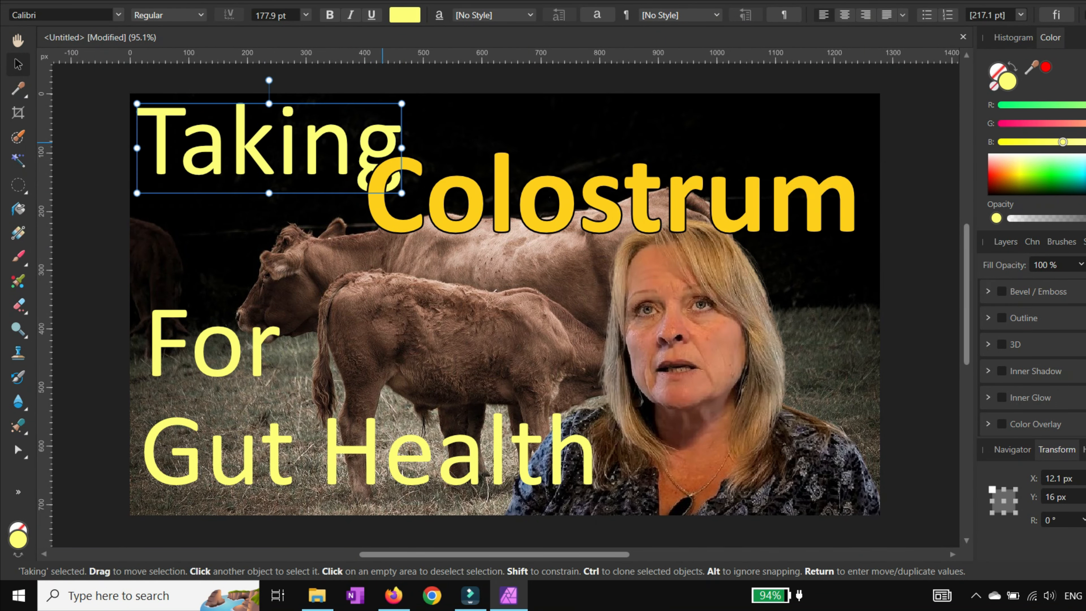
{"action": "mouse_move", "coordinate": [402, 148]}
{"action": "left_mouse_down"}
{"action": "mouse_move", "coordinate": [369, 147]}
{"action": "mouse_move", "coordinate": [381, 148]}
{"action": "left_mouse_up"}
{"action": "left_click", "coordinate": [200, 270]}
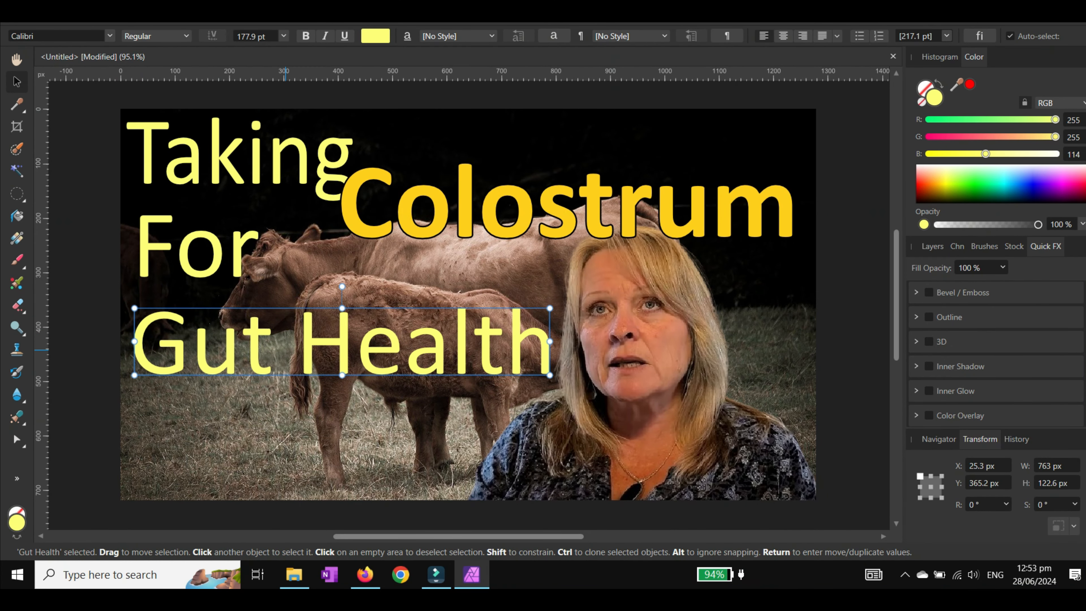
{"action": "left_click_drag", "start_coordinate": [577, 205], "coordinate": [590, 221]}
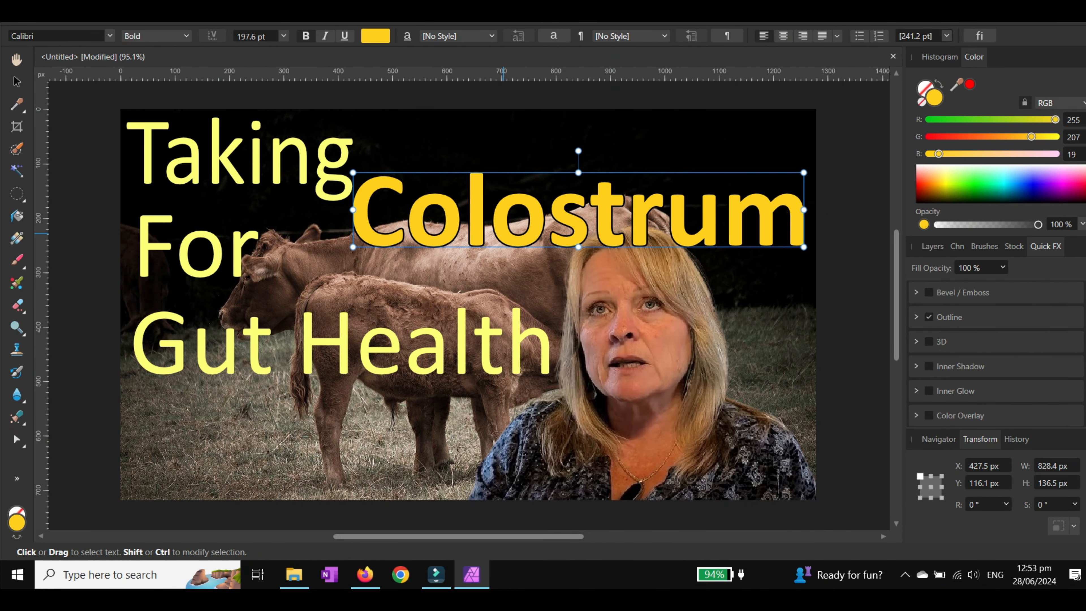
{"action": "left_click", "coordinate": [608, 132]}
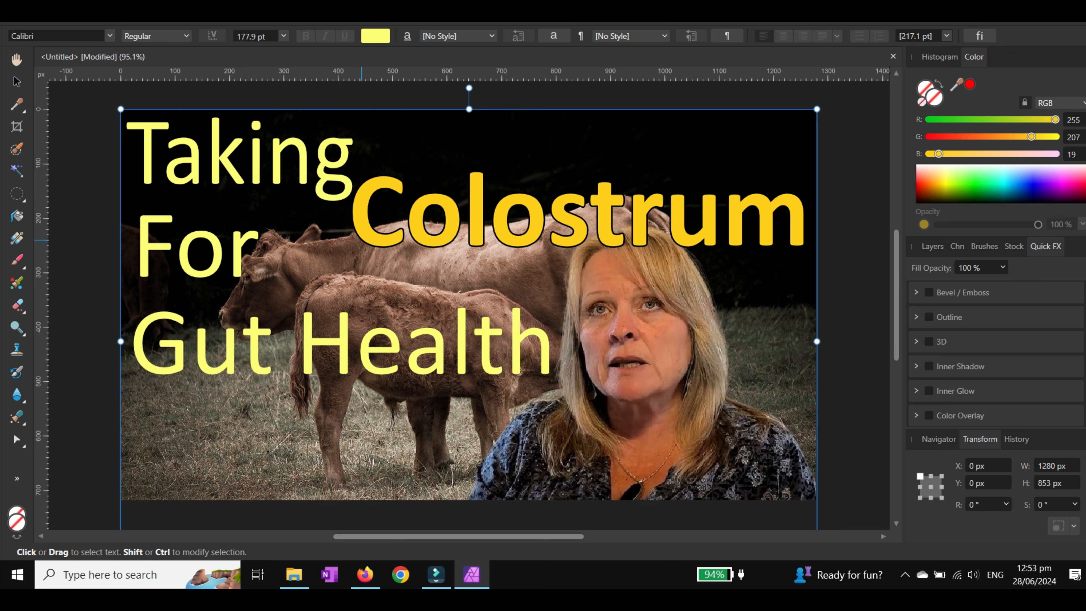
Step: Add a white Outer Shadow effect to the Taking text and adjust its opacity and offset
{"action": "double_click", "coordinate": [243, 167]}
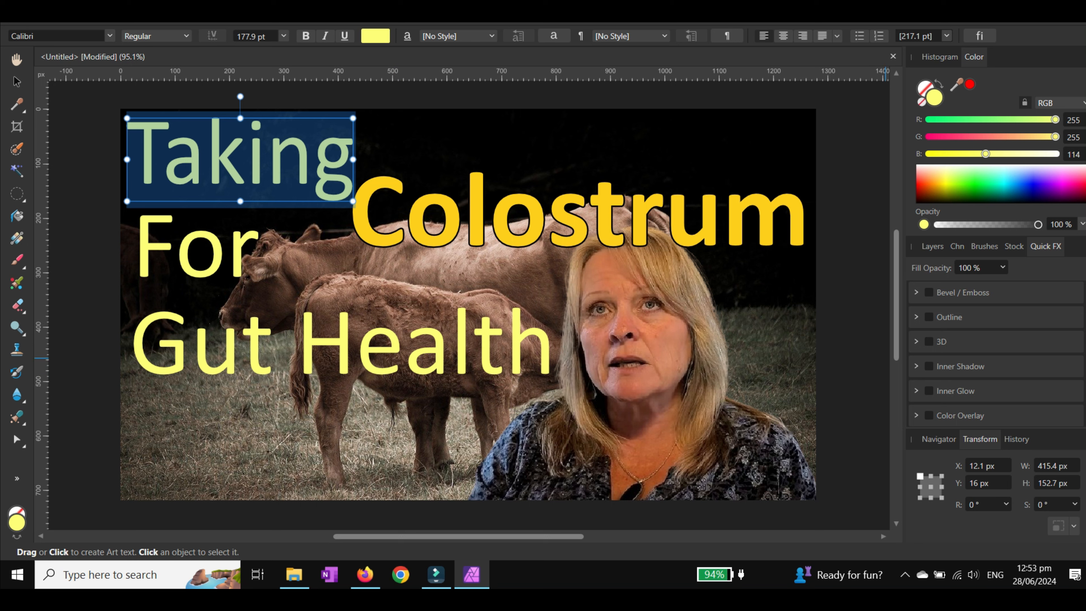
{"action": "scroll", "coordinate": [996, 359], "scroll_direction": "down", "scroll_amount": 1}
{"action": "scroll", "coordinate": [996, 355], "scroll_direction": "down", "scroll_amount": 2}
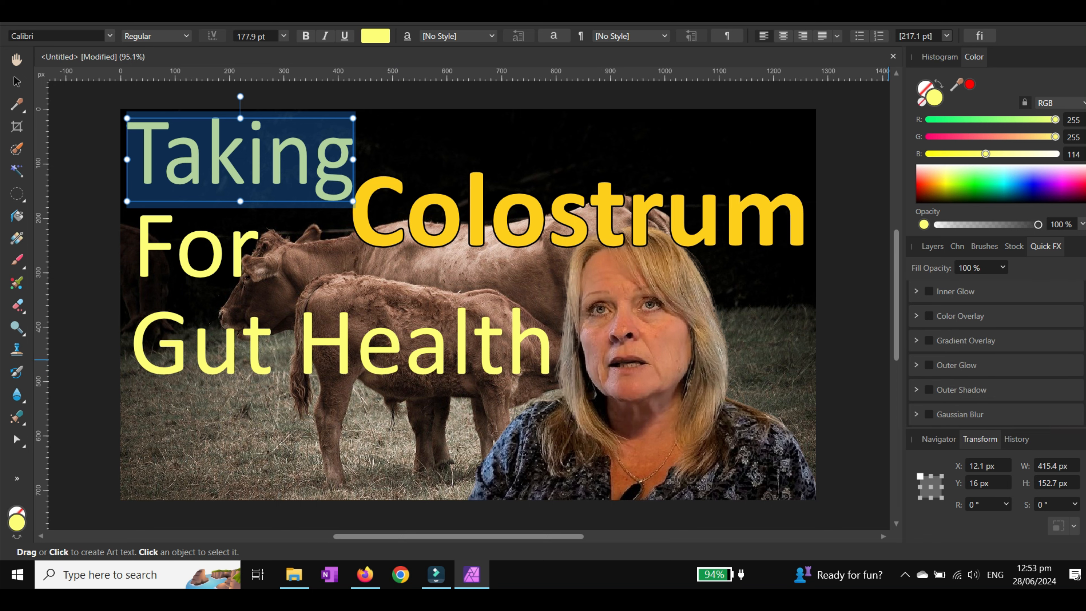
{"action": "left_click", "coordinate": [929, 389]}
{"action": "scroll", "coordinate": [997, 355], "scroll_direction": "down", "scroll_amount": 2}
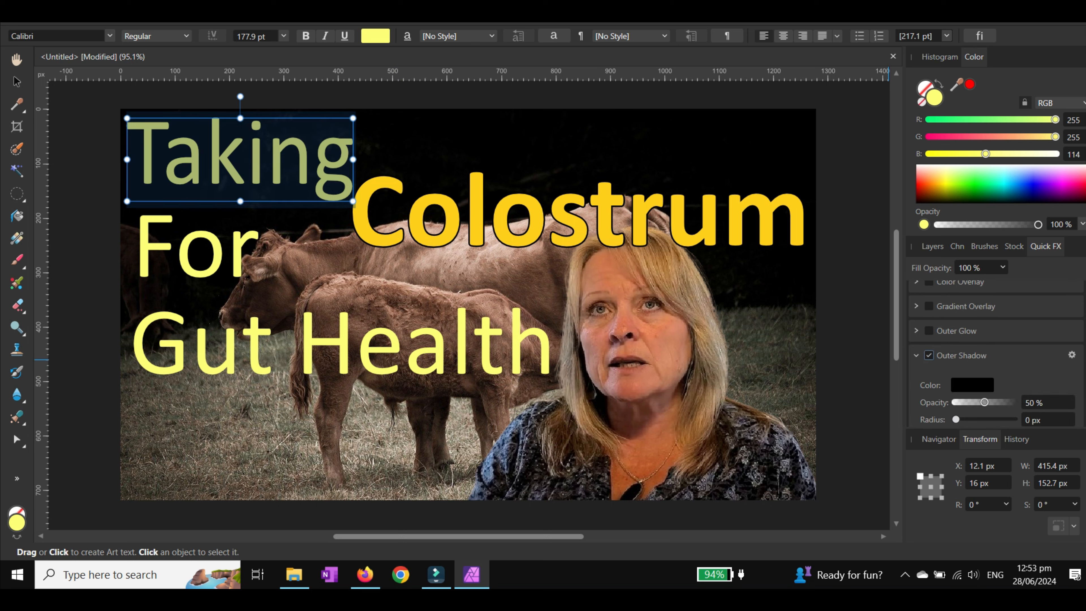
{"action": "left_click", "coordinate": [971, 350]}
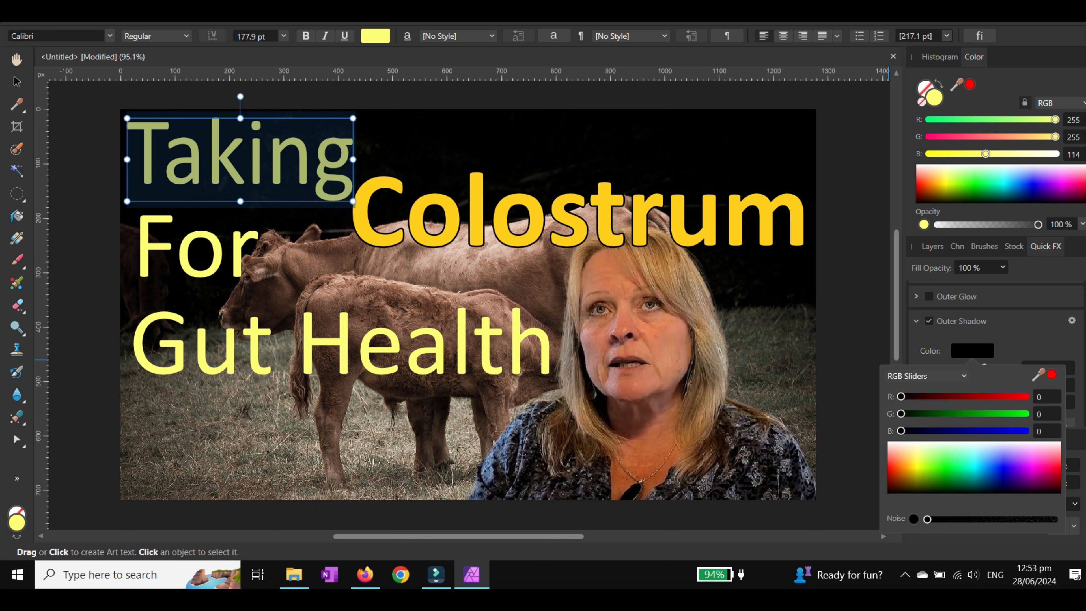
{"action": "left_click_drag", "start_coordinate": [900, 443], "coordinate": [888, 441]}
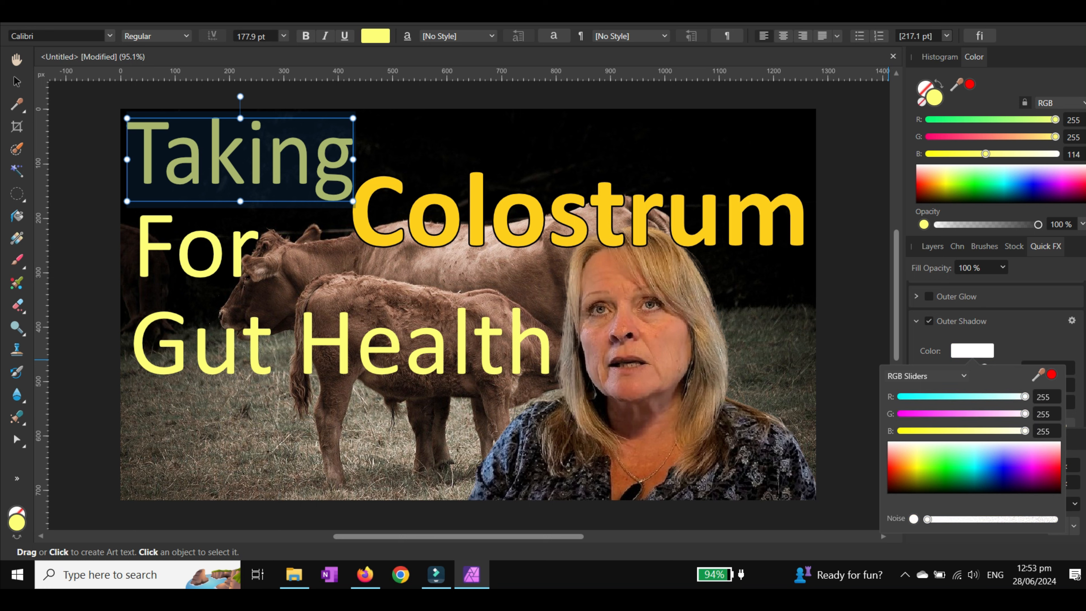
{"action": "key", "text": "Escape"}
{"action": "left_click_drag", "start_coordinate": [955, 384], "coordinate": [989, 402]}
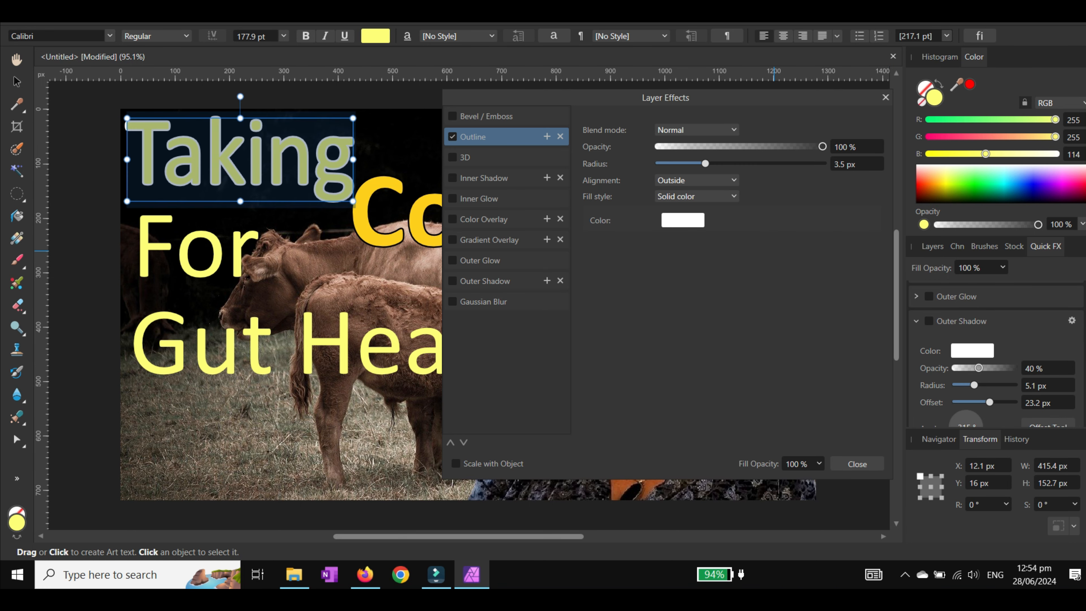
Step: Set the white Outline effect on Taking to a 3 px radius
{"action": "left_click", "coordinate": [857, 164]}
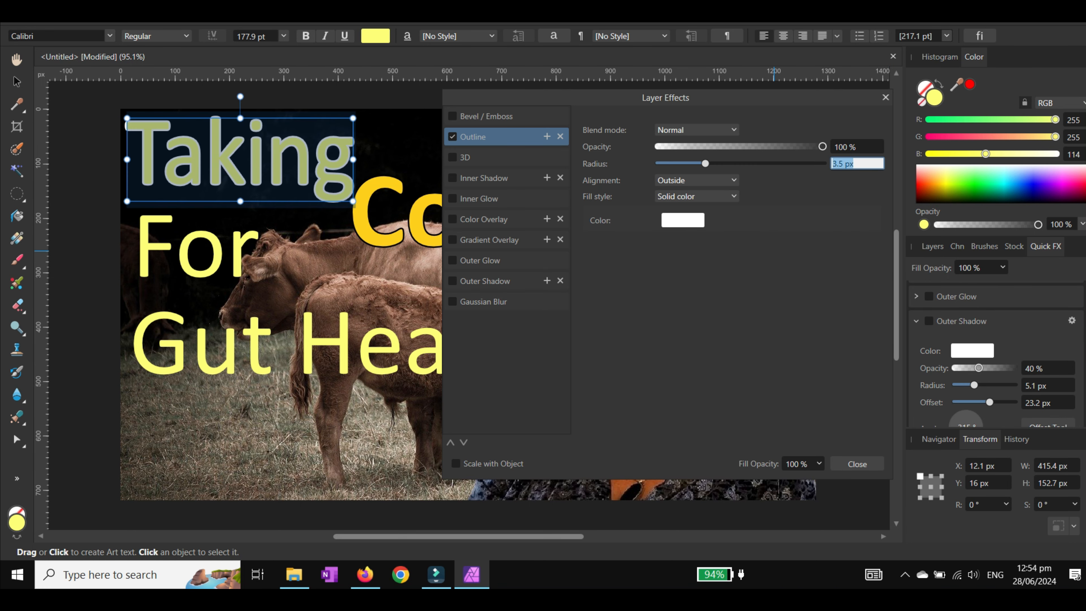
{"action": "type", "text": "3"}
{"action": "key", "text": "Return"}
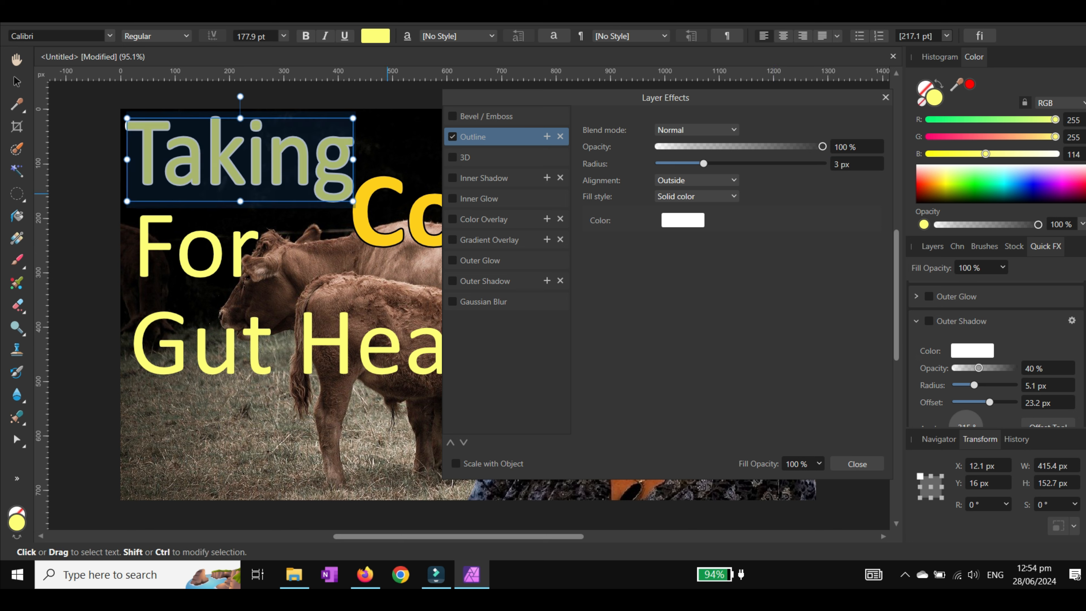
{"action": "left_click", "coordinate": [380, 159]}
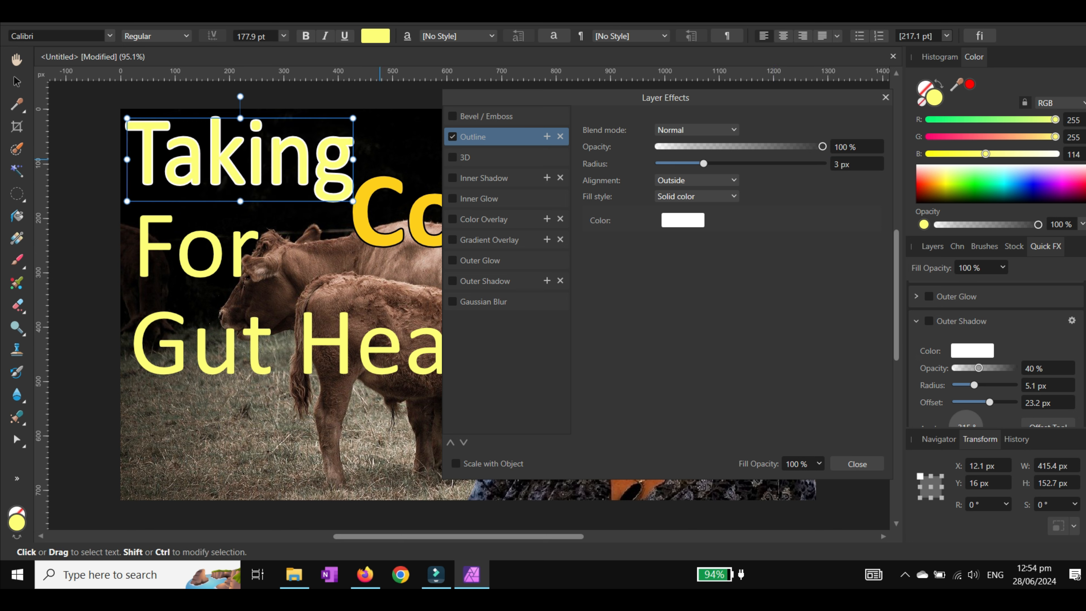
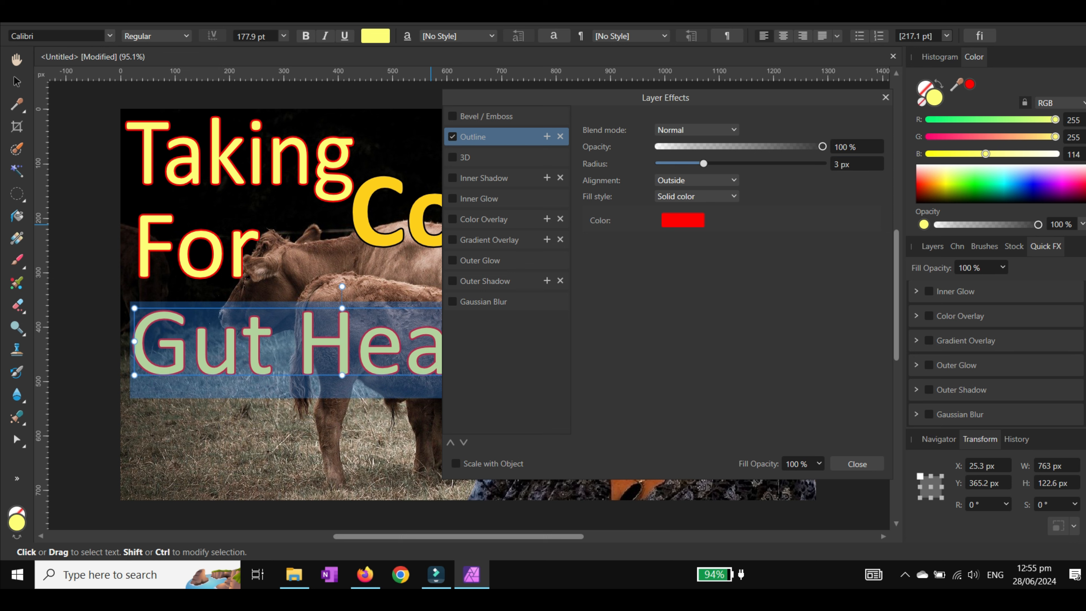
Step: Set the Colostrum text's Outline effect to a 3 px radius and a red colour
{"action": "left_click", "coordinate": [403, 212]}
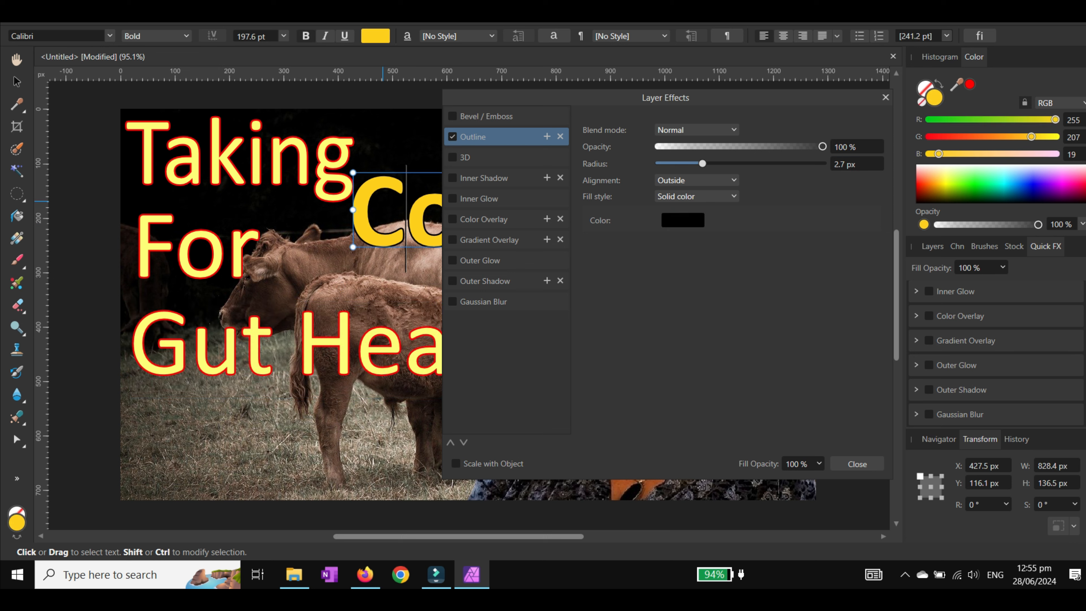
{"action": "key", "text": "ctrl+a"}
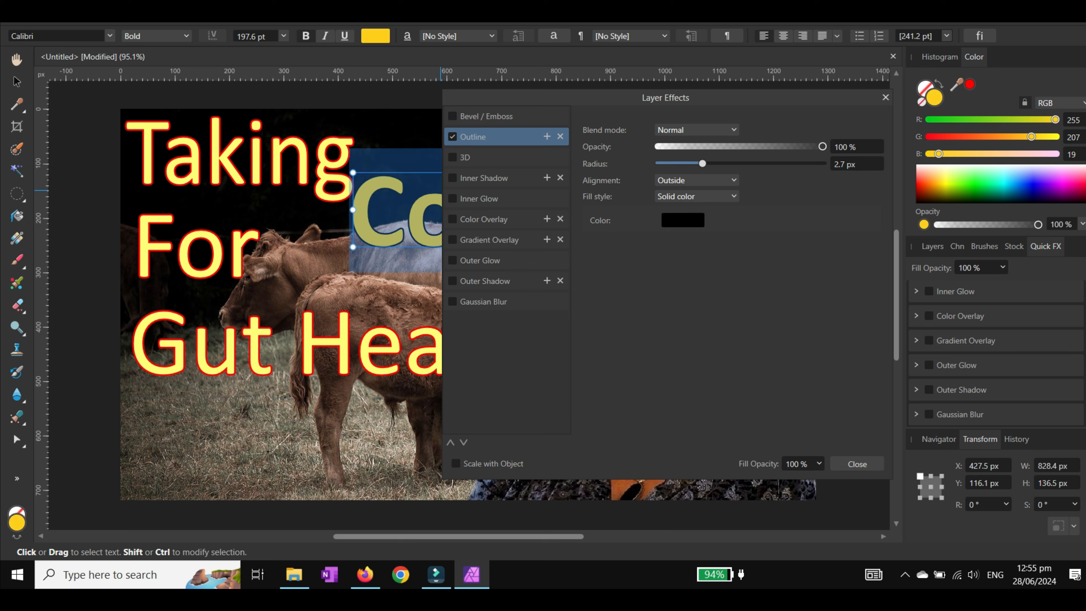
{"action": "left_click", "coordinate": [850, 163]}
{"action": "type", "text": "3"}
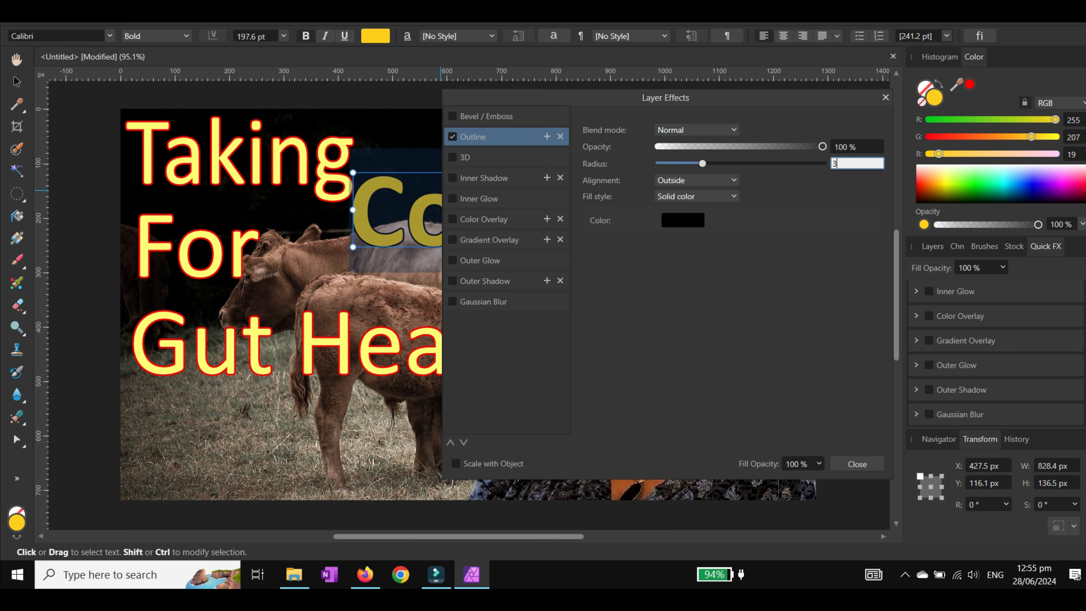
{"action": "left_click", "coordinate": [682, 220]}
{"action": "left_click", "coordinate": [762, 244]}
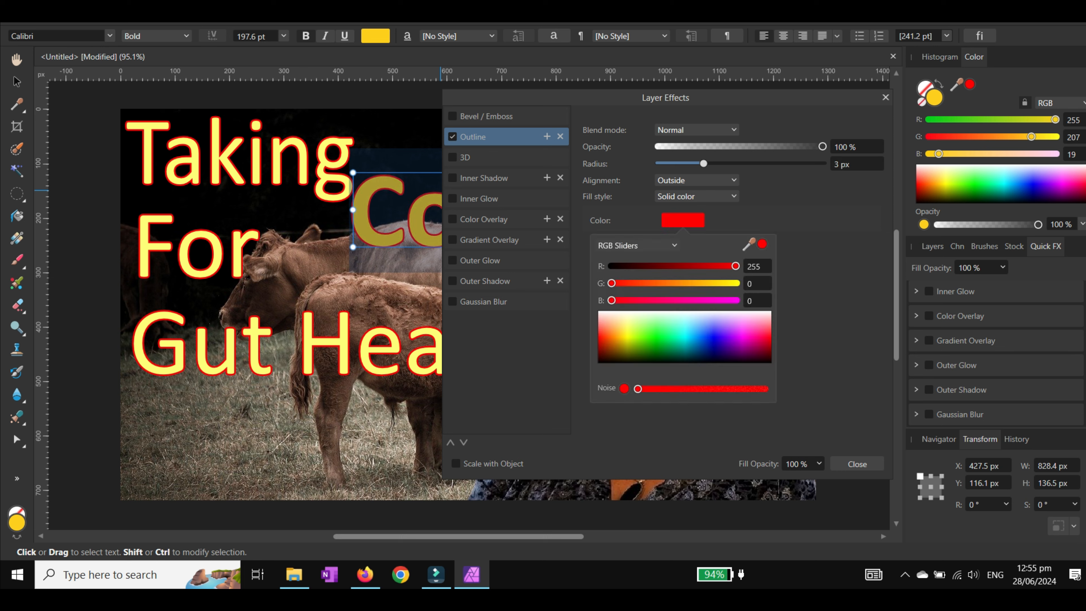
{"action": "key", "text": "Escape"}
{"action": "left_click", "coordinate": [857, 464]}
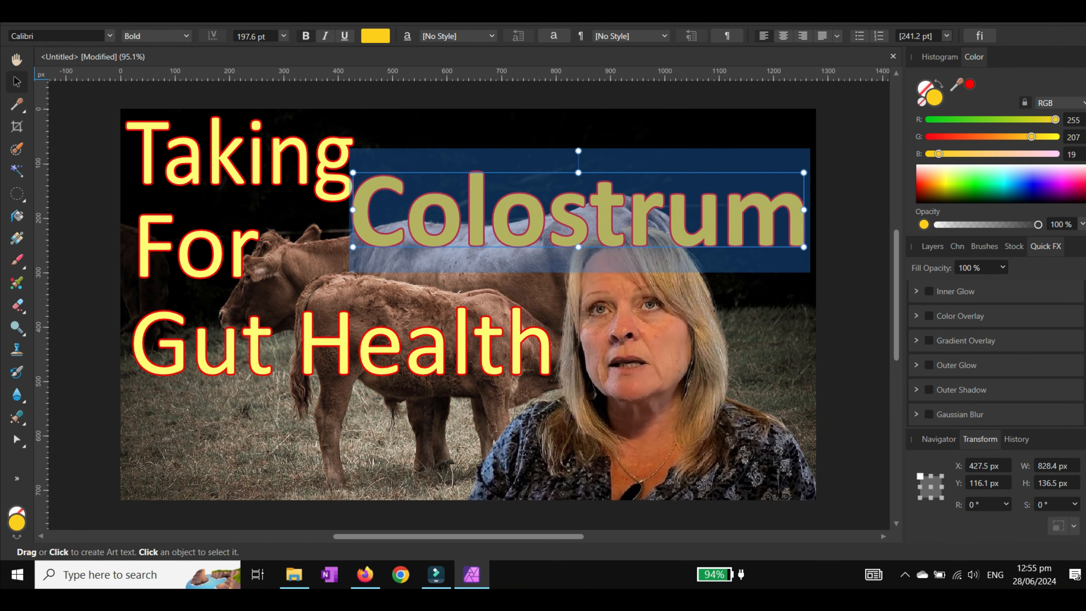
Step: Move the Colostrum text up level with Taking and stretch it taller to about 206 px high
{"action": "left_click", "coordinate": [17, 82]}
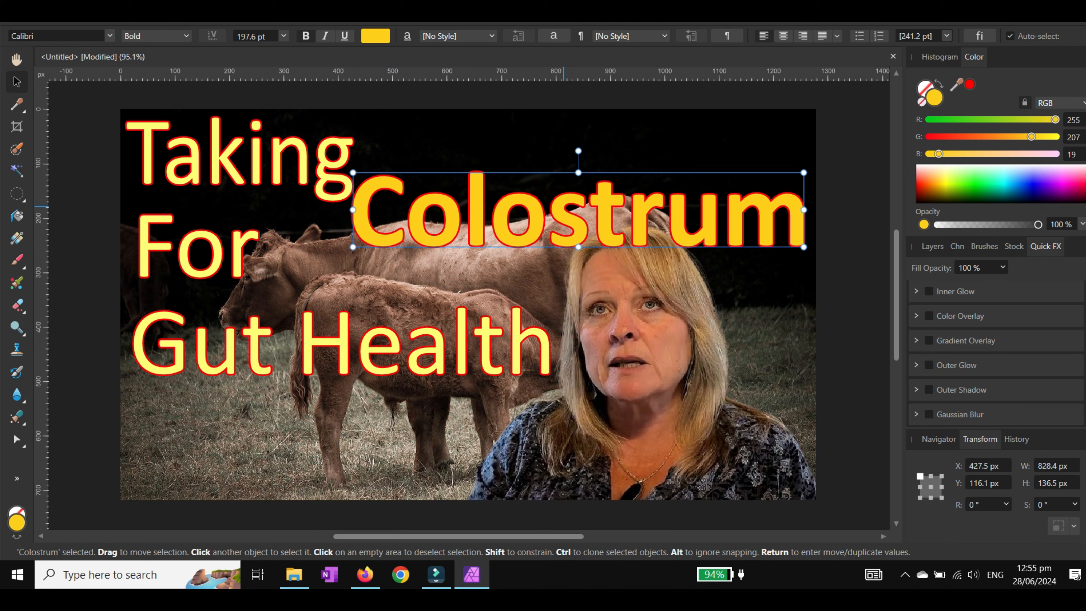
{"action": "left_click_drag", "start_coordinate": [560, 205], "coordinate": [560, 154]}
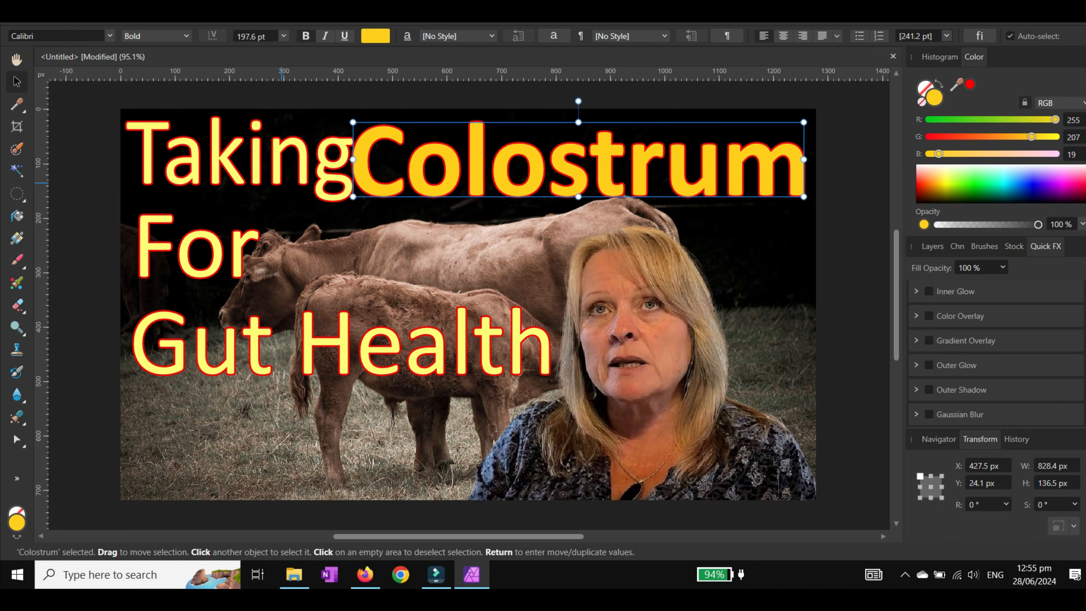
{"action": "left_click_drag", "start_coordinate": [578, 197], "coordinate": [578, 235]}
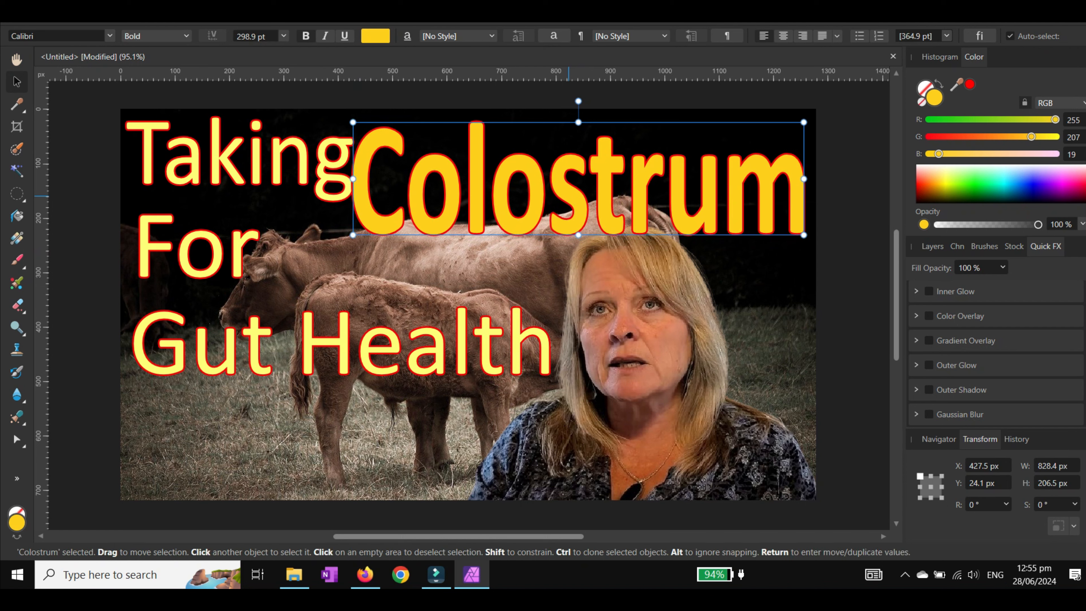
{"action": "left_click_drag", "start_coordinate": [578, 194], "coordinate": [578, 189]}
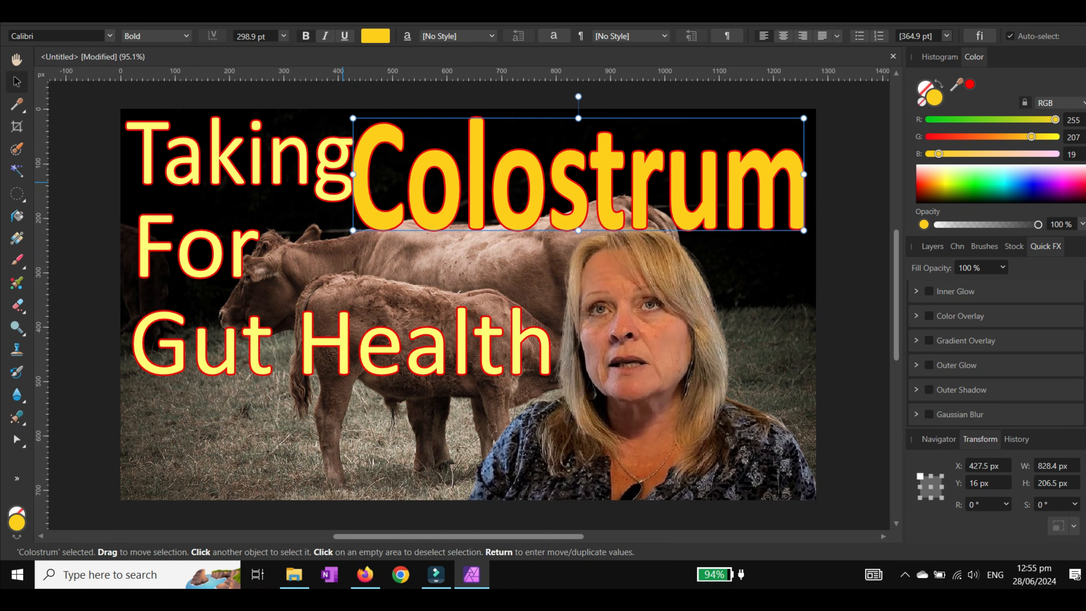
Step: Shrink the Taking text to about 372 px wide and the For text to about 176 px wide
{"action": "left_click", "coordinate": [327, 167]}
{"action": "left_click_drag", "start_coordinate": [351, 160], "coordinate": [329, 159]}
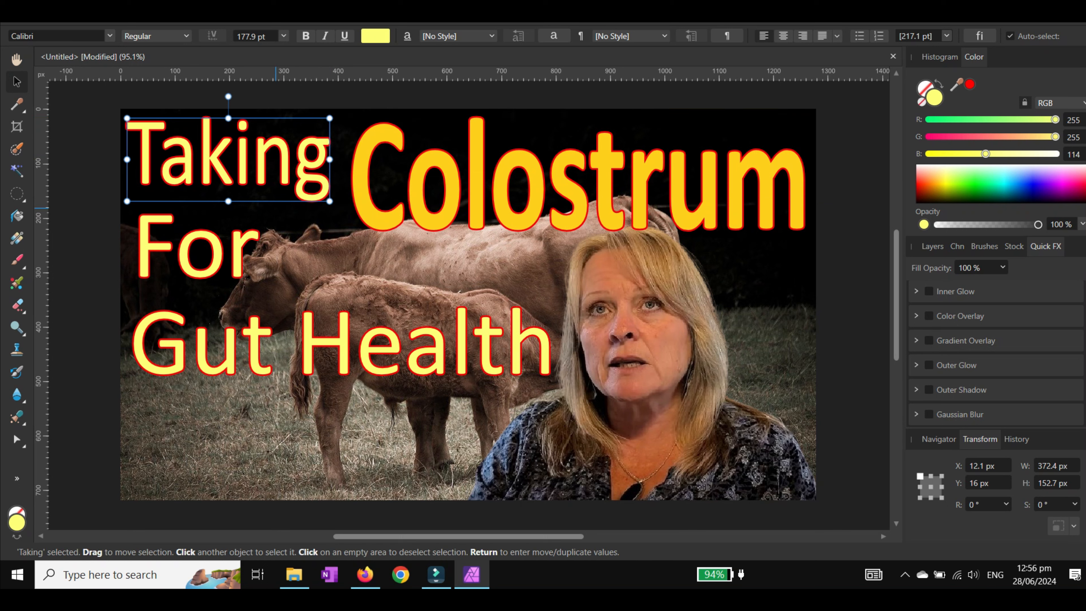
{"action": "left_click", "coordinate": [227, 248]}
{"action": "left_click_drag", "start_coordinate": [259, 241], "coordinate": [214, 236]}
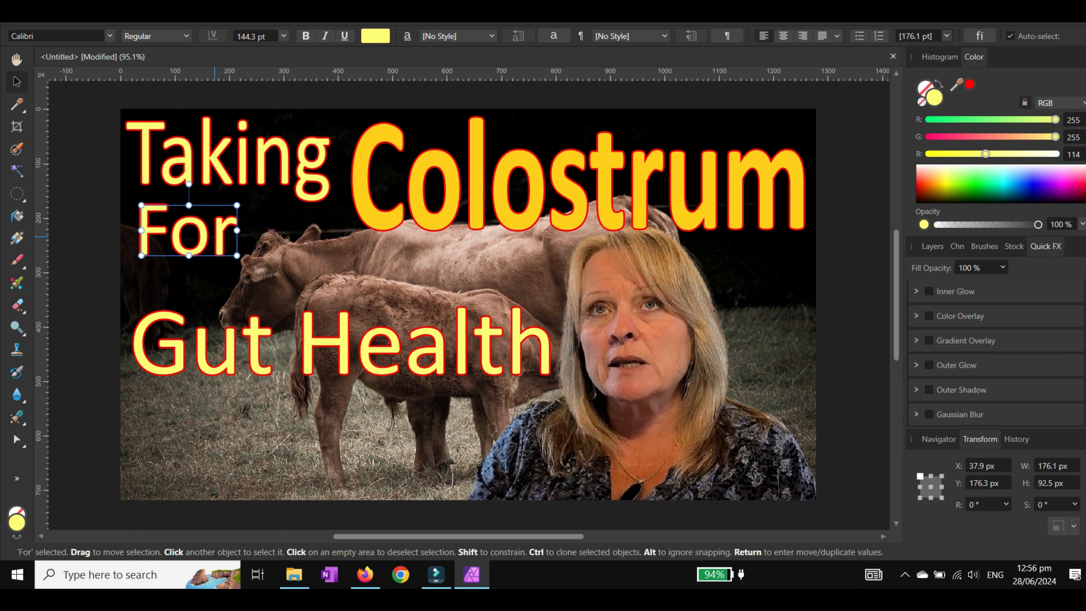
Step: Move the Gut Health line up closer to the For line
{"action": "left_click_drag", "start_coordinate": [269, 345], "coordinate": [270, 309]}
{"action": "left_click", "coordinate": [352, 397]}
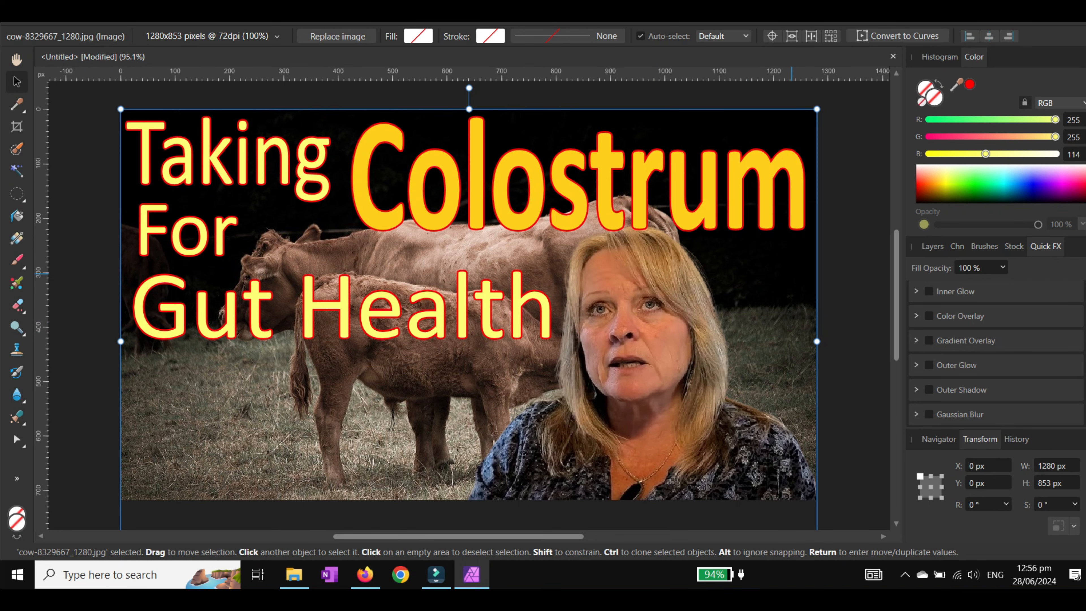
{"action": "left_click", "coordinate": [849, 242]}
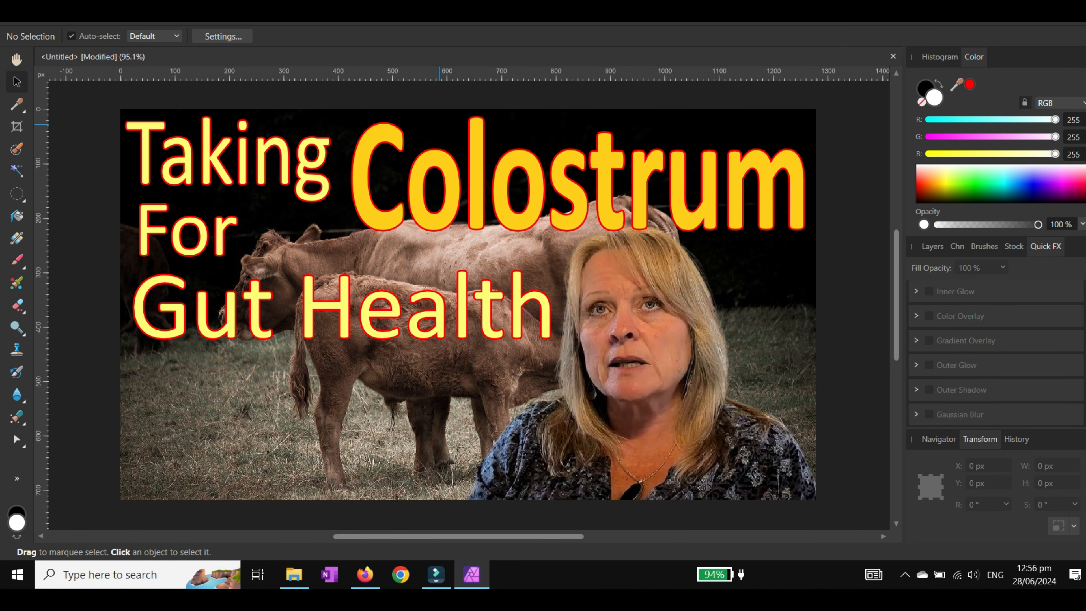
Step: Place the gut health.png image from Downloads into the document
{"action": "left_click", "coordinate": [44, 5]}
{"action": "left_click", "coordinate": [60, 311]}
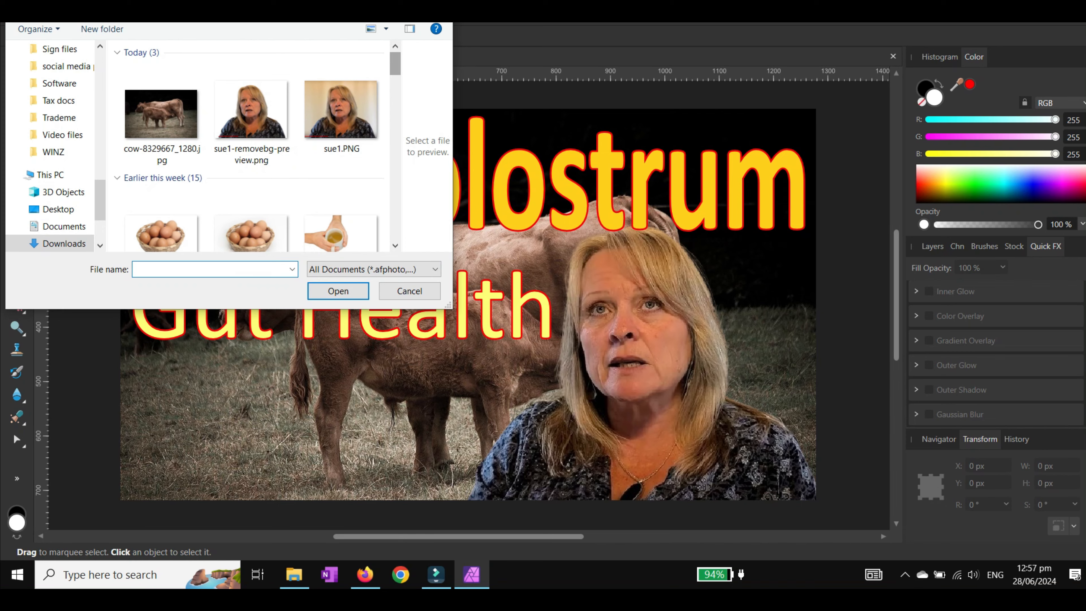
{"action": "left_click_drag", "start_coordinate": [395, 64], "coordinate": [395, 233]}
{"action": "left_click", "coordinate": [162, 199]}
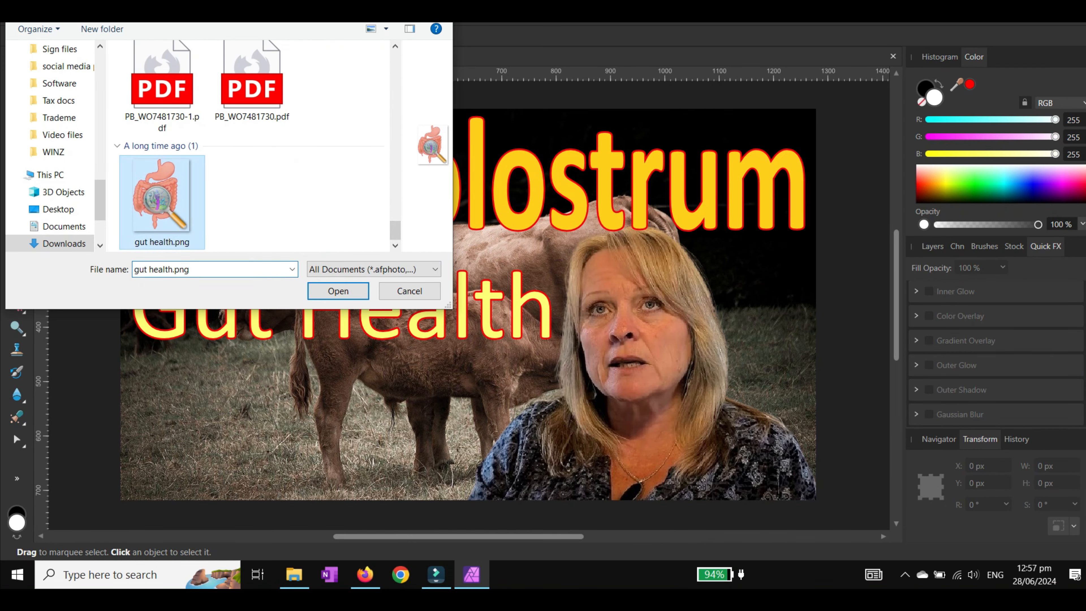
{"action": "left_click", "coordinate": [337, 291]}
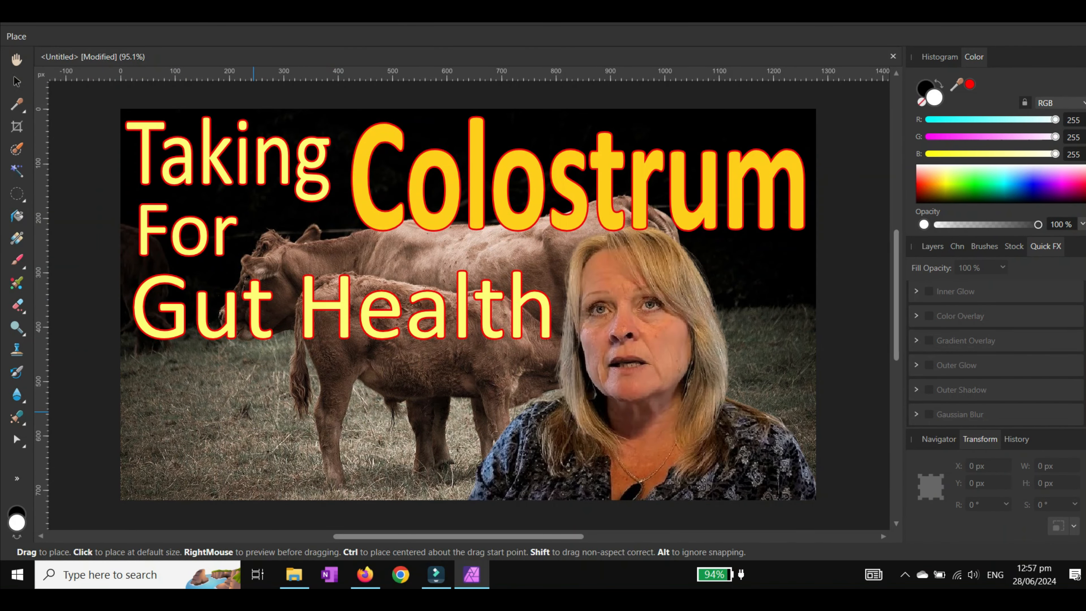
{"action": "left_click", "coordinate": [253, 412]}
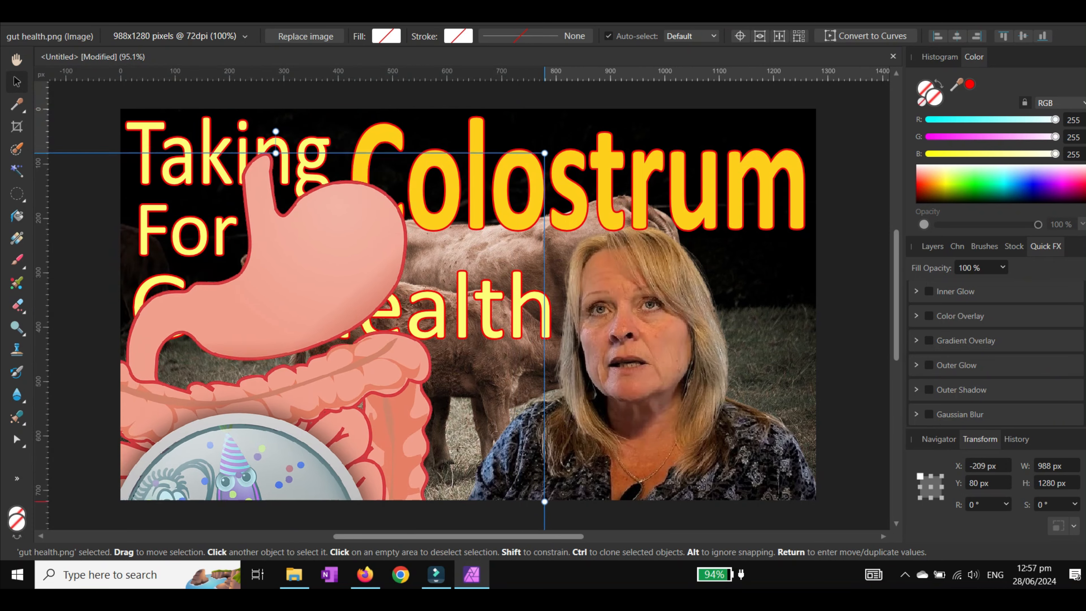
Step: Scale the gut health image to about 236 × 305 px and position it beside the presenter's head below Colostrum
{"action": "left_click_drag", "start_coordinate": [299, 299], "coordinate": [299, 282]}
{"action": "left_click_drag", "start_coordinate": [543, 135], "coordinate": [329, 413]}
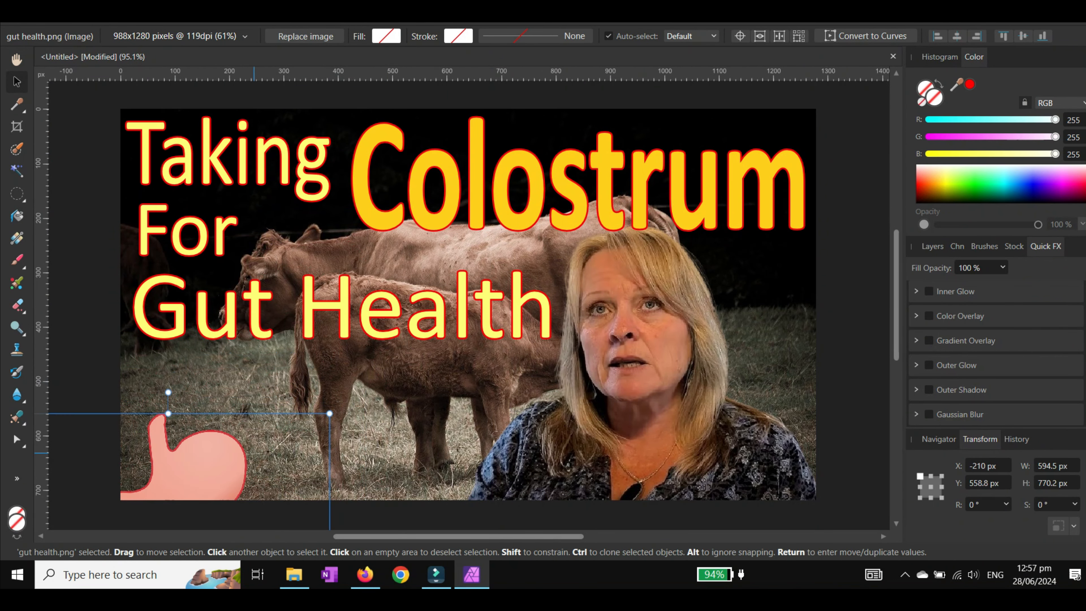
{"action": "left_click_drag", "start_coordinate": [233, 463], "coordinate": [372, 279]}
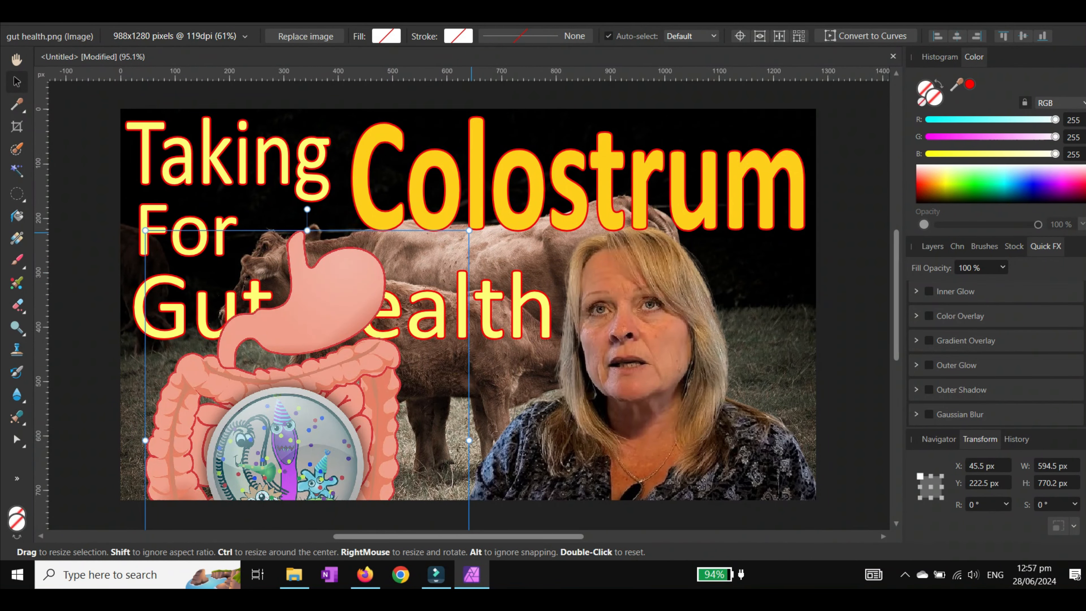
{"action": "left_click_drag", "start_coordinate": [469, 231], "coordinate": [329, 410]}
{"action": "left_click_drag", "start_coordinate": [256, 454], "coordinate": [314, 378]}
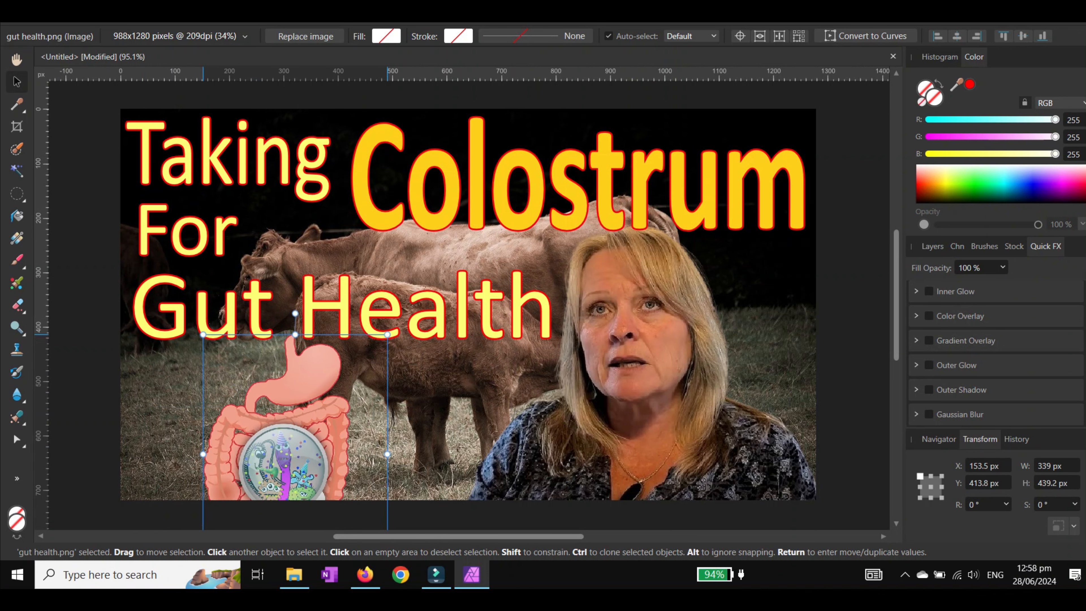
{"action": "left_click_drag", "start_coordinate": [387, 335], "coordinate": [300, 419]}
{"action": "left_click_drag", "start_coordinate": [256, 463], "coordinate": [288, 374]}
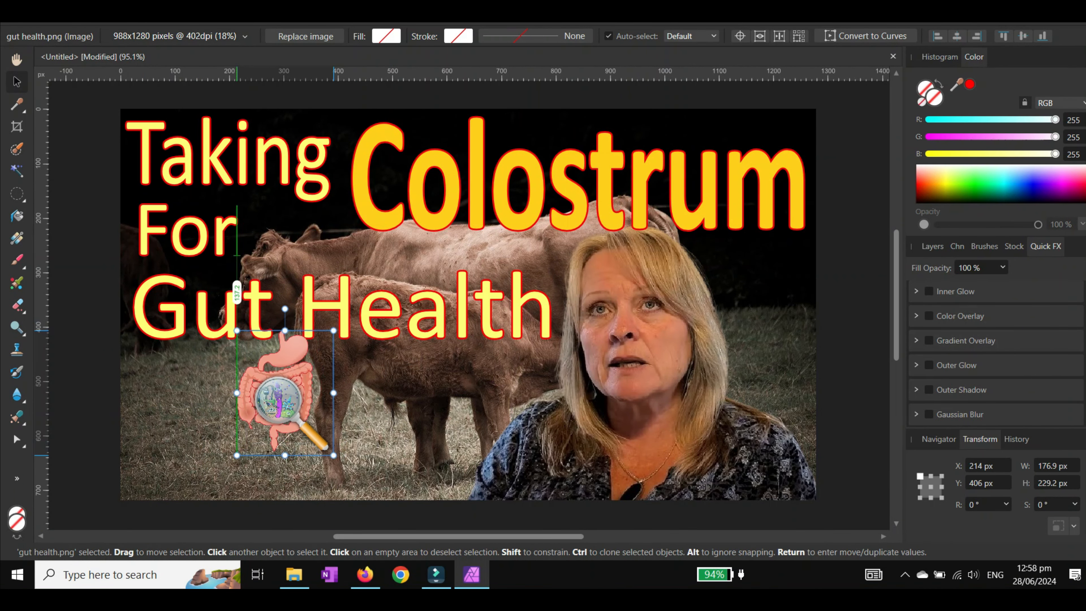
{"action": "left_click_drag", "start_coordinate": [333, 455], "coordinate": [364, 496]}
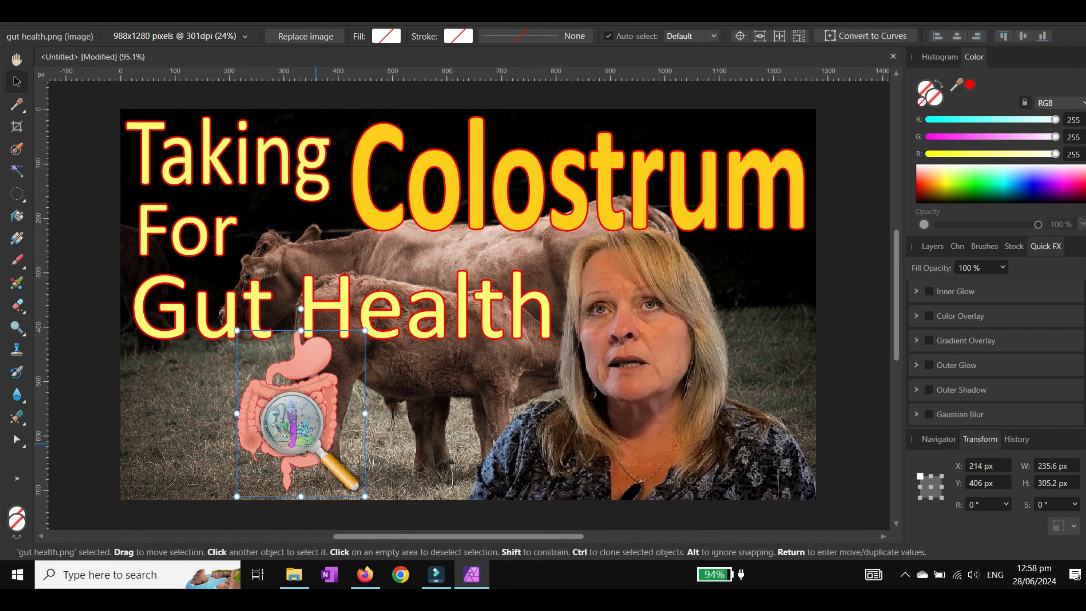
{"action": "left_click_drag", "start_coordinate": [316, 444], "coordinate": [768, 335]}
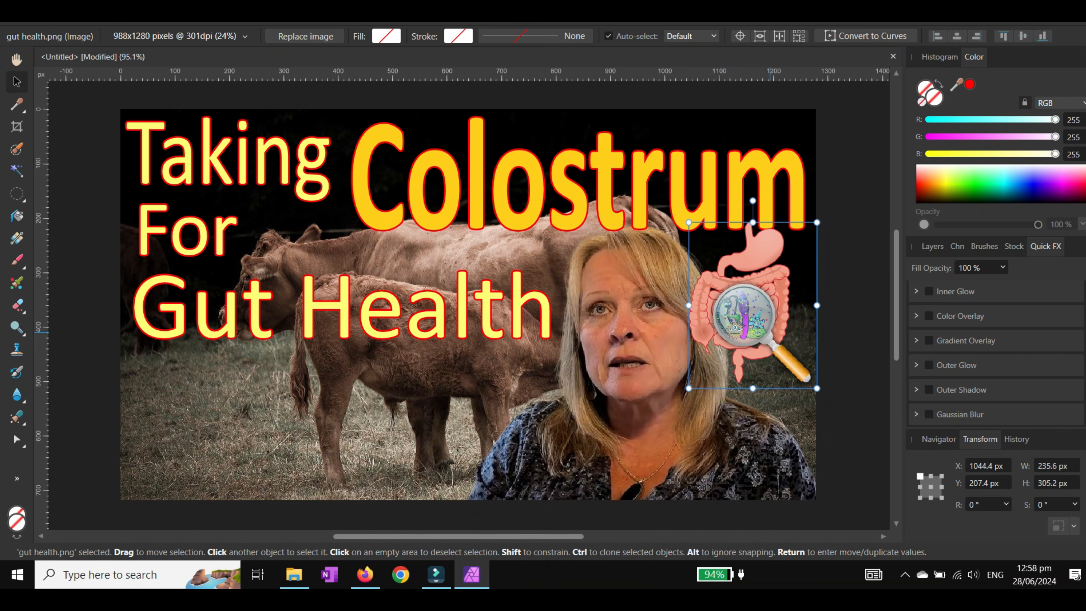
{"action": "left_click", "coordinate": [729, 440]}
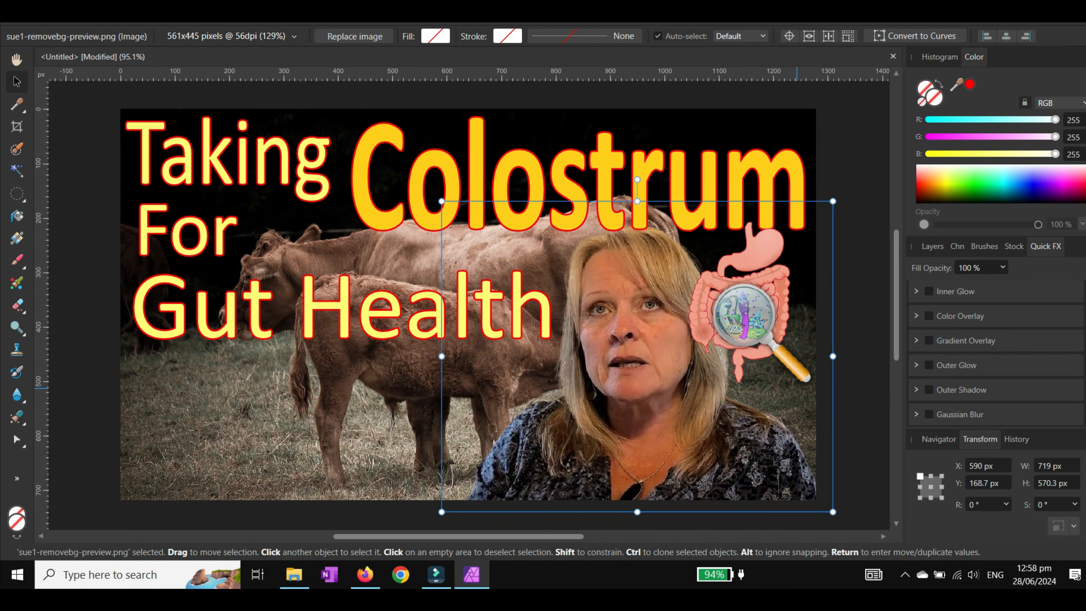
{"action": "left_click", "coordinate": [869, 350]}
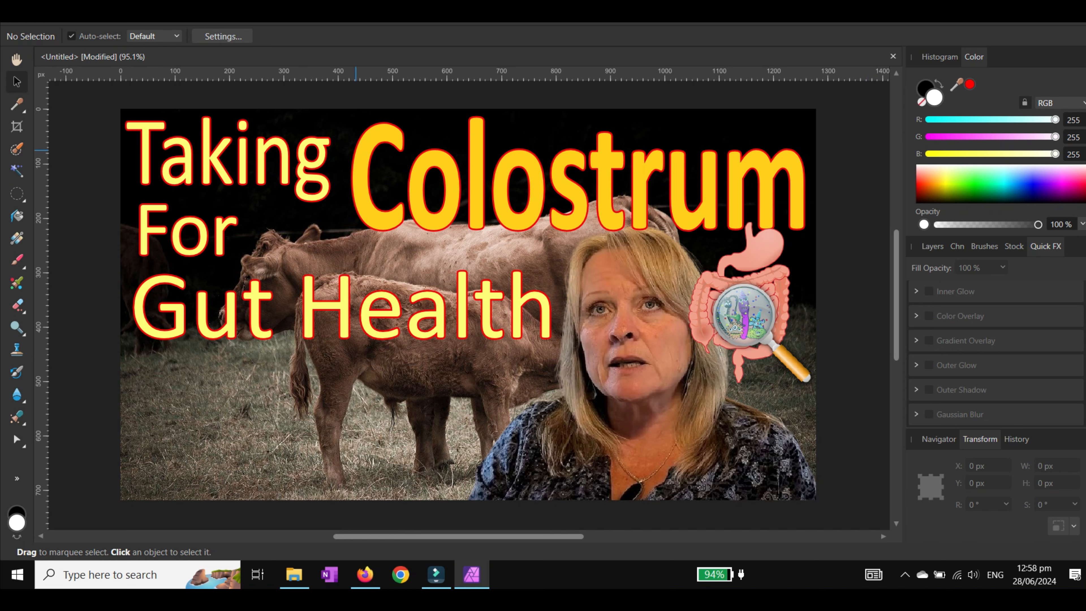
Step: Export the design as a 1280 × 720 PNG named colostrum for gut health
{"action": "left_click", "coordinate": [42, 4]}
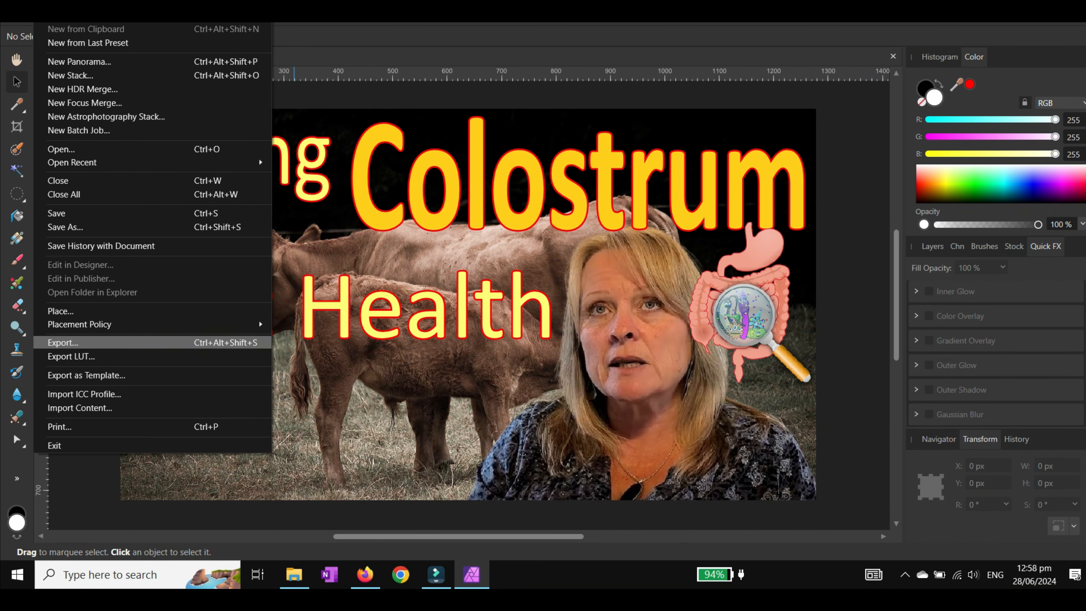
{"action": "left_click", "coordinate": [64, 343]}
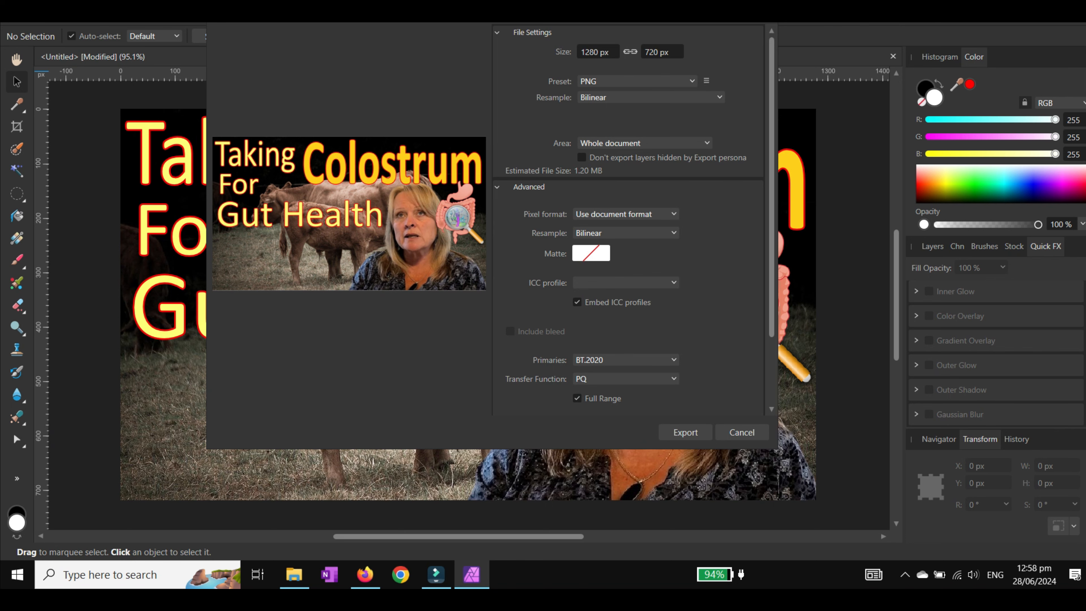
{"action": "left_click", "coordinate": [685, 432]}
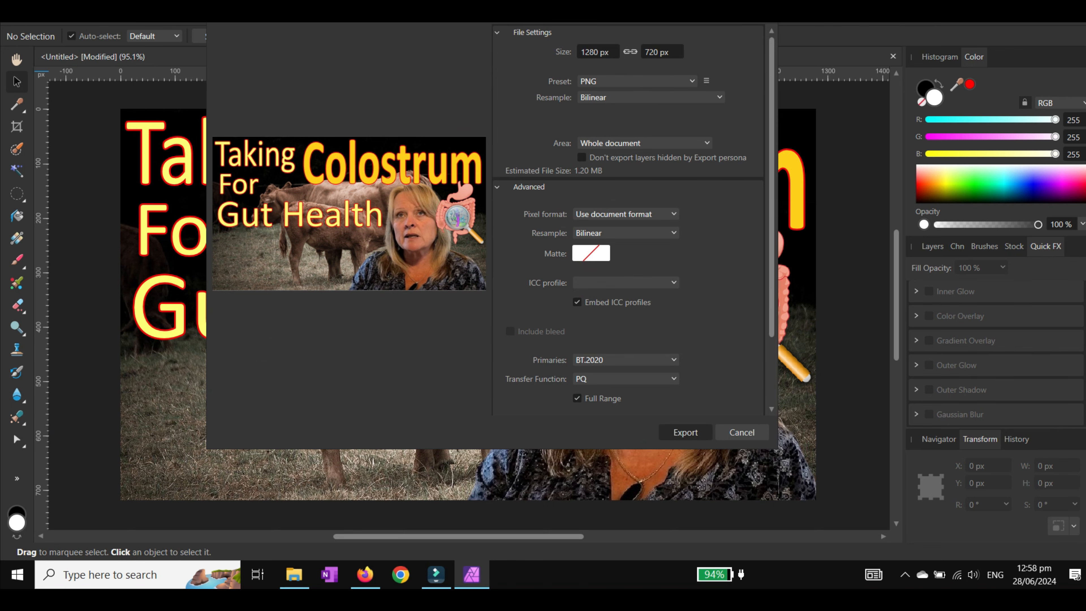
{"action": "type", "text": "colostrum for gut health"}
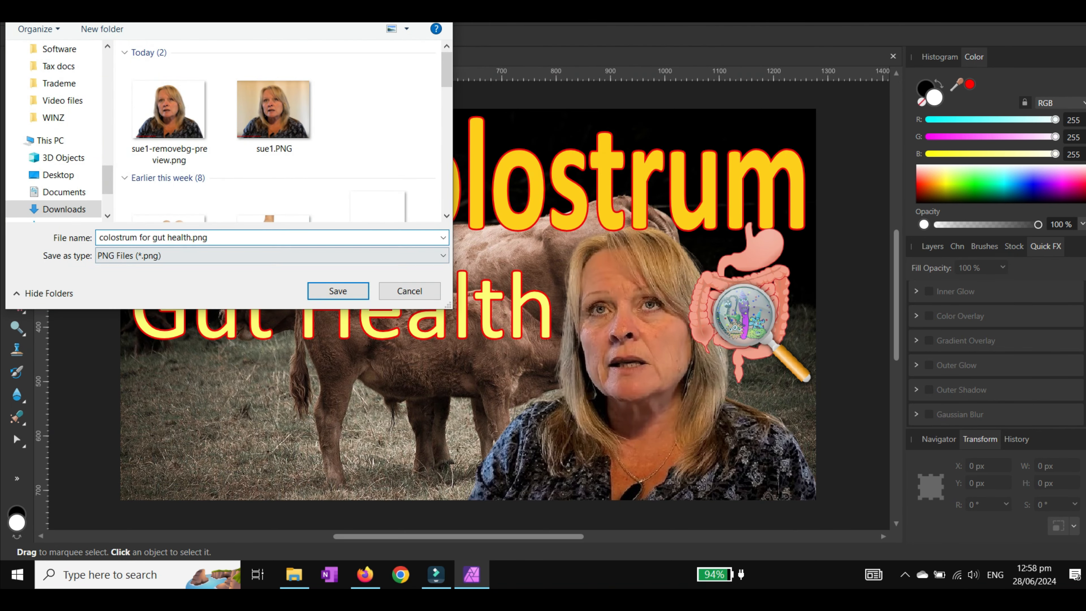
{"action": "key", "text": "Return"}
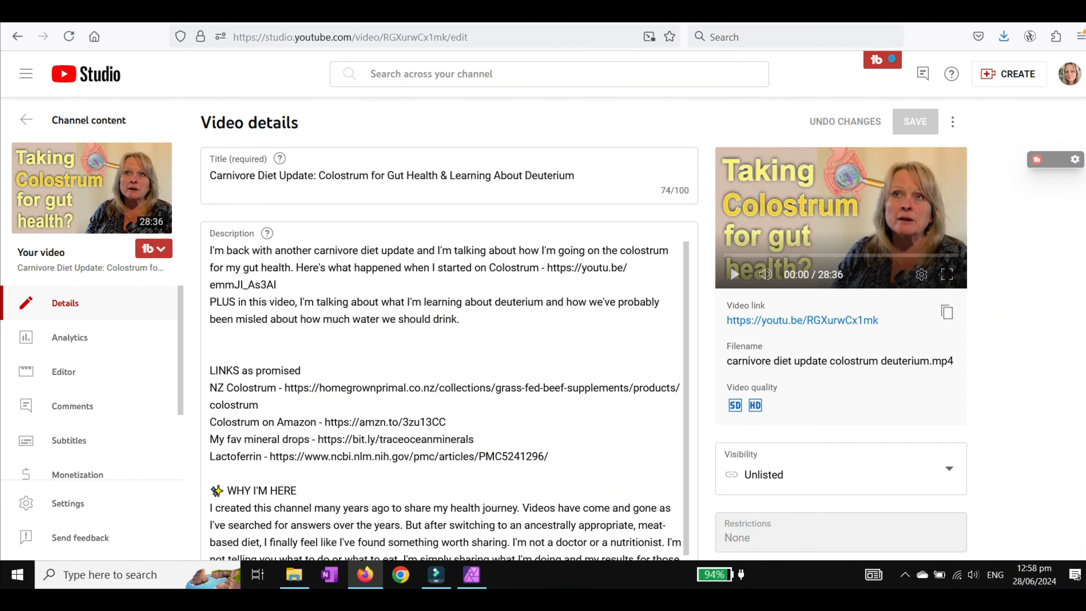
Step: Replace the video's thumbnail with colostrum for gut health.png from Downloads and save the video details
{"action": "scroll", "coordinate": [295, 361], "scroll_direction": "down", "scroll_amount": 10}
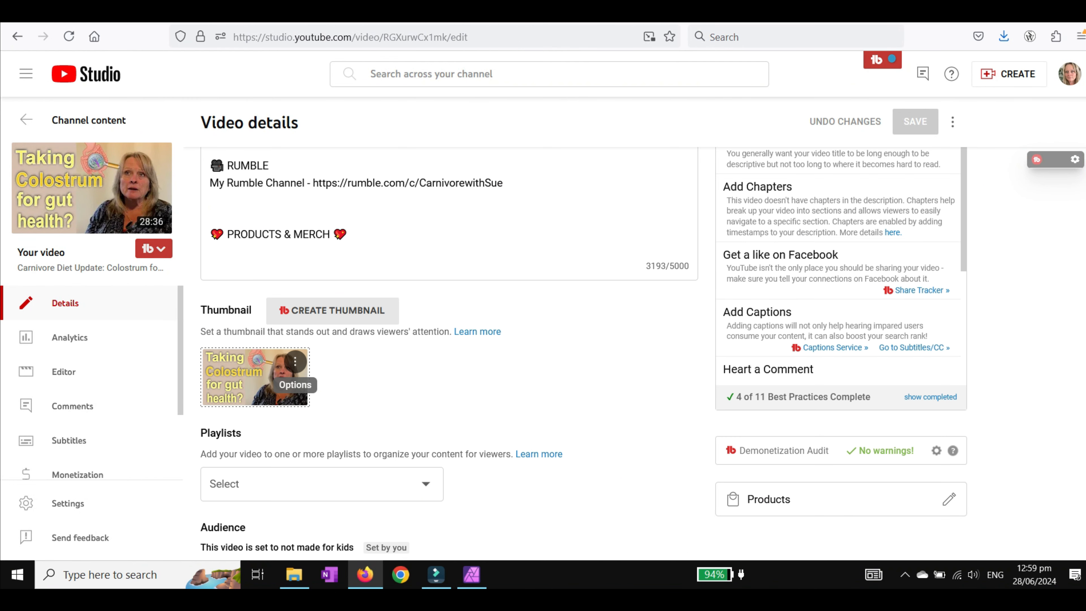
{"action": "left_click", "coordinate": [295, 362]}
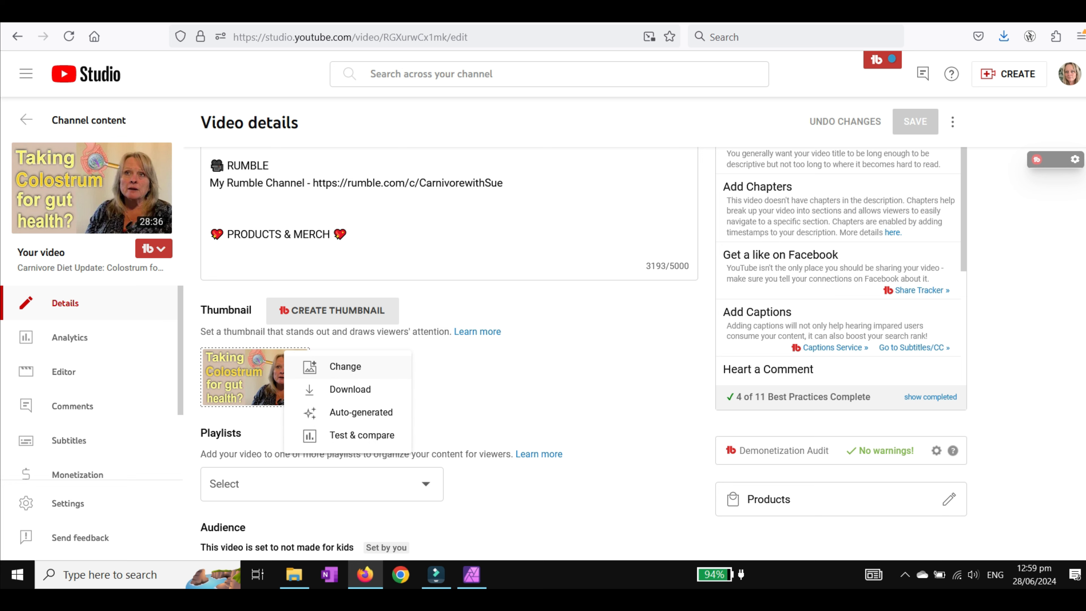
{"action": "left_click", "coordinate": [342, 366]}
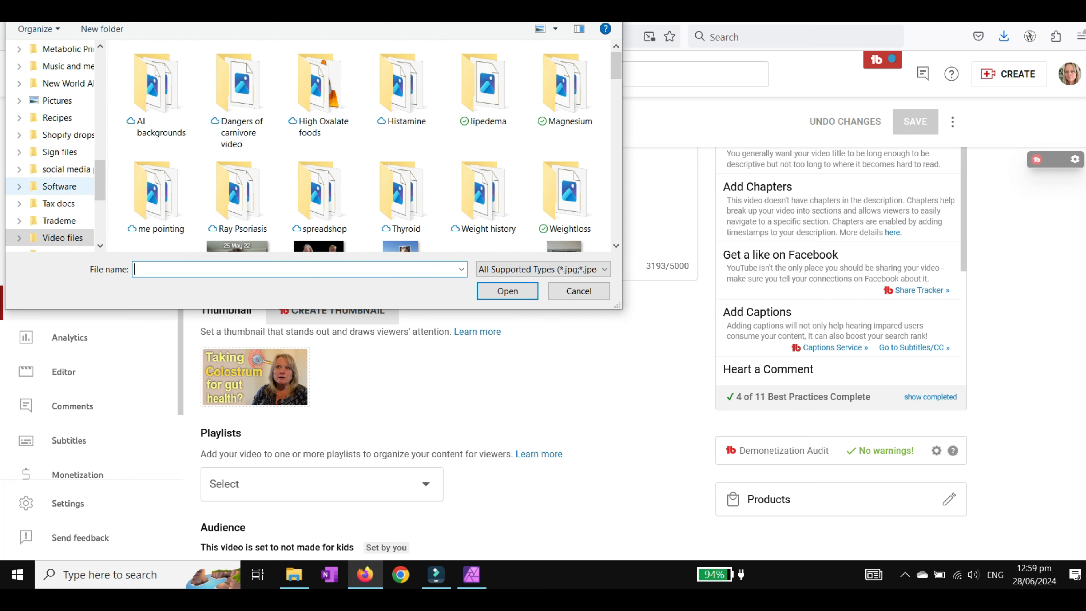
{"action": "scroll", "coordinate": [51, 184], "scroll_direction": "down", "scroll_amount": 5}
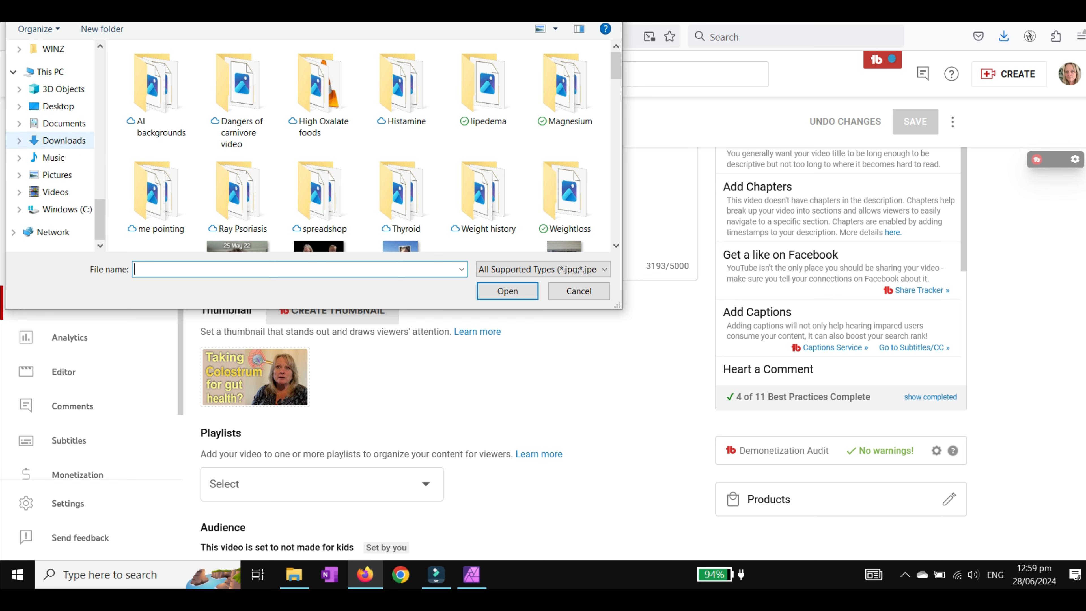
{"action": "left_click", "coordinate": [62, 140]}
{"action": "left_click", "coordinate": [161, 115]}
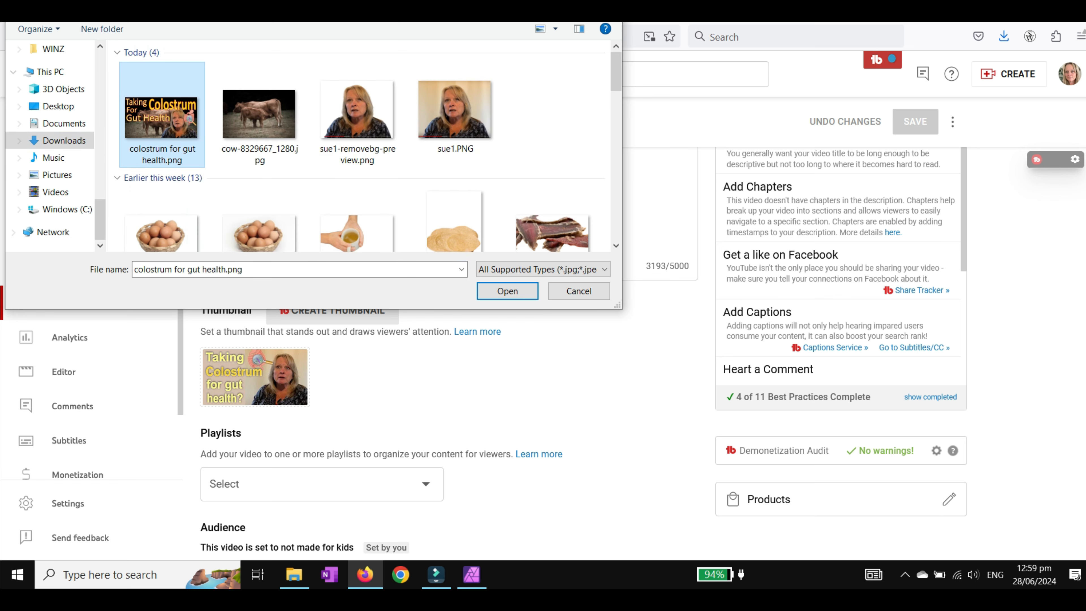
{"action": "left_click", "coordinate": [508, 291]}
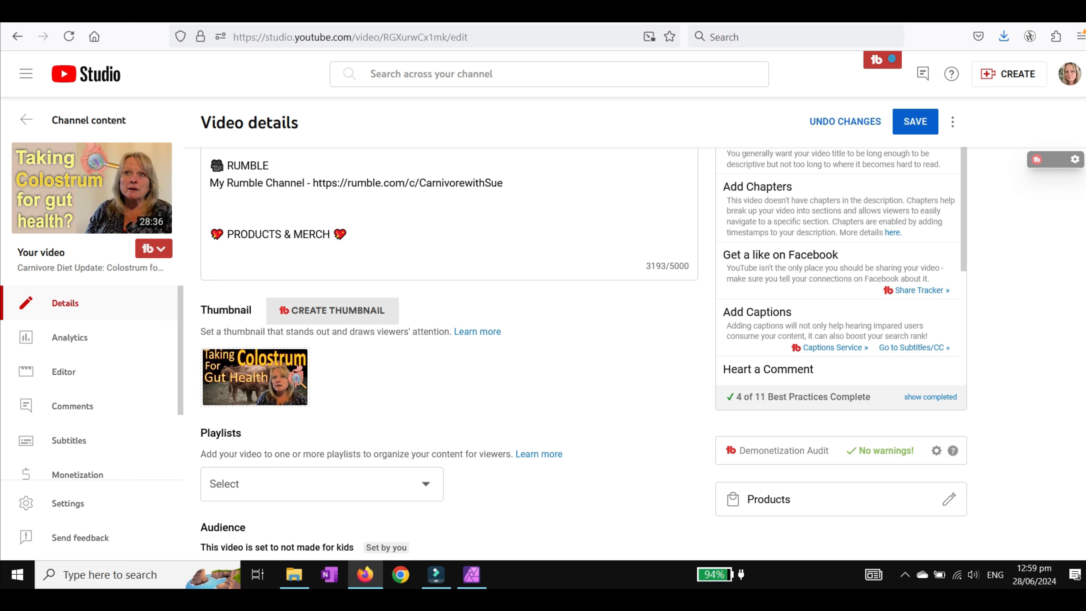
{"action": "left_click", "coordinate": [915, 122]}
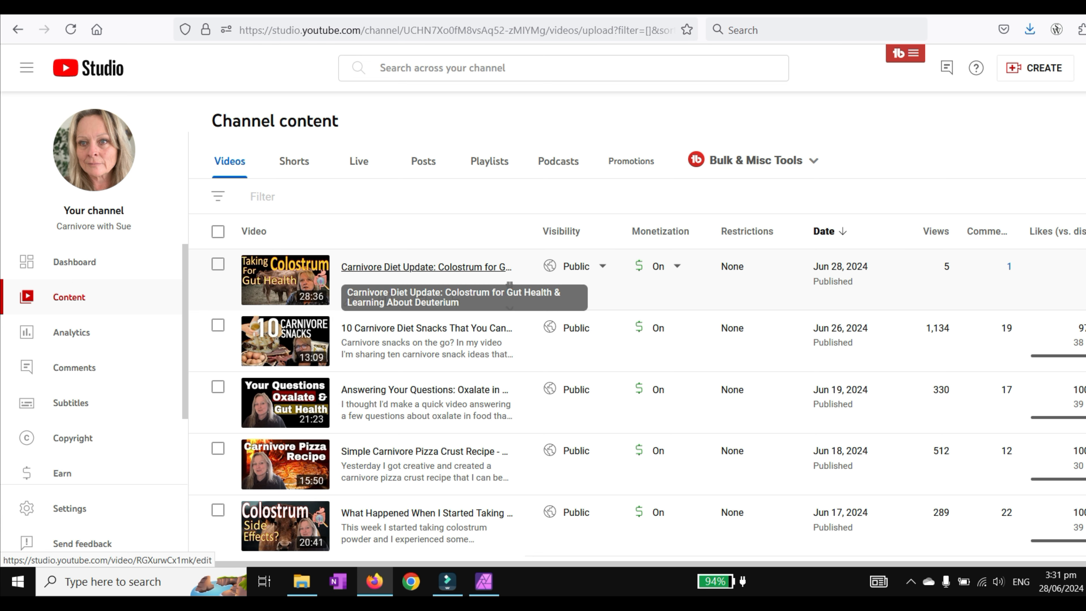
Step: Open the video's details and start the TubeBuddy Thumbnail Generator using a still frame from the video as background
{"action": "left_click", "coordinate": [509, 295]}
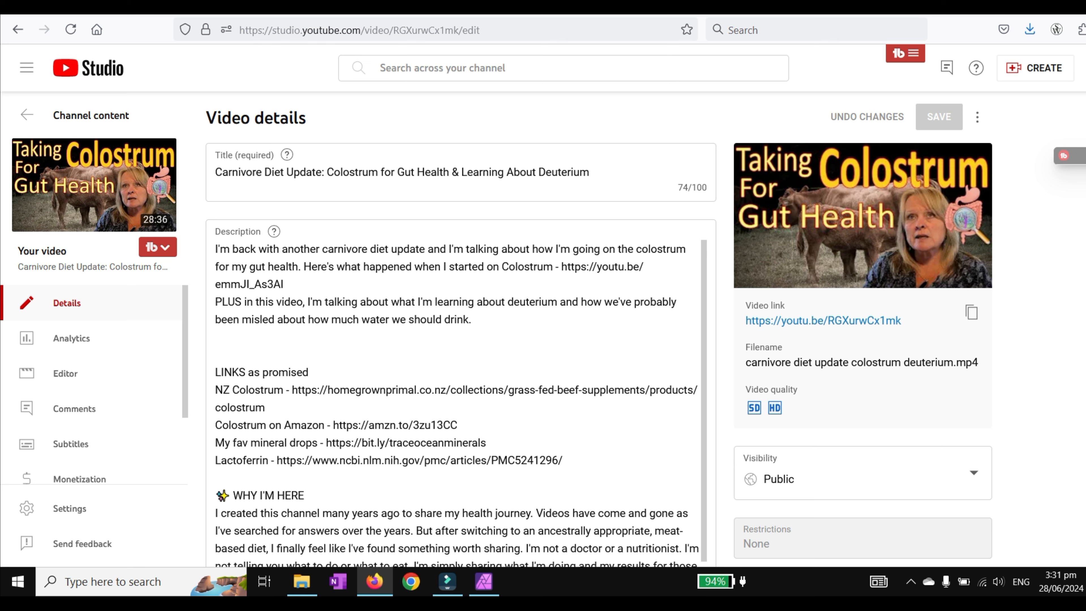
{"action": "left_click", "coordinate": [157, 247]}
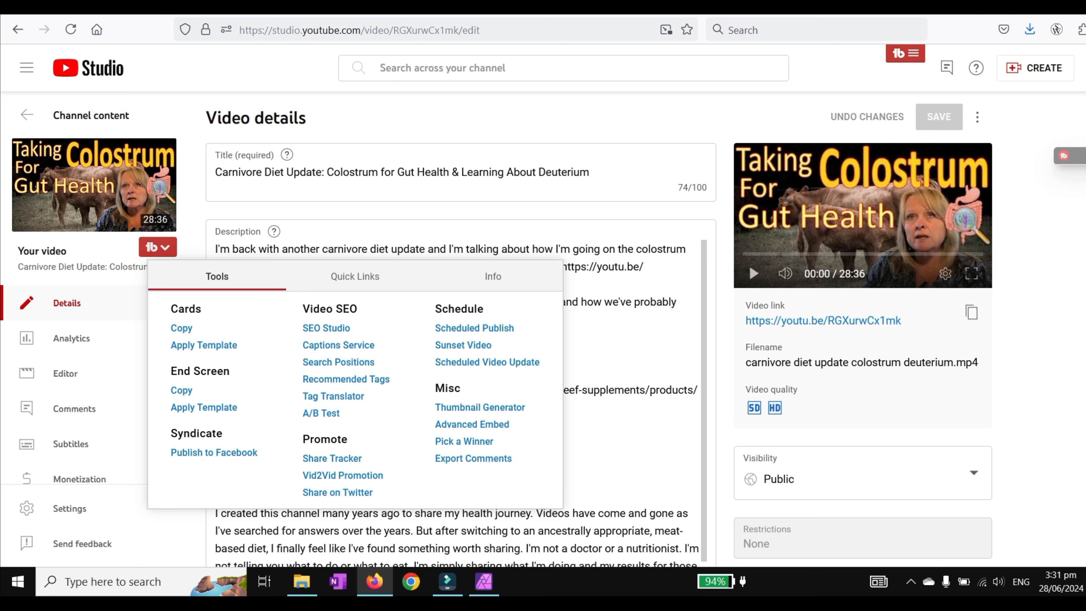
{"action": "left_click", "coordinate": [479, 407]}
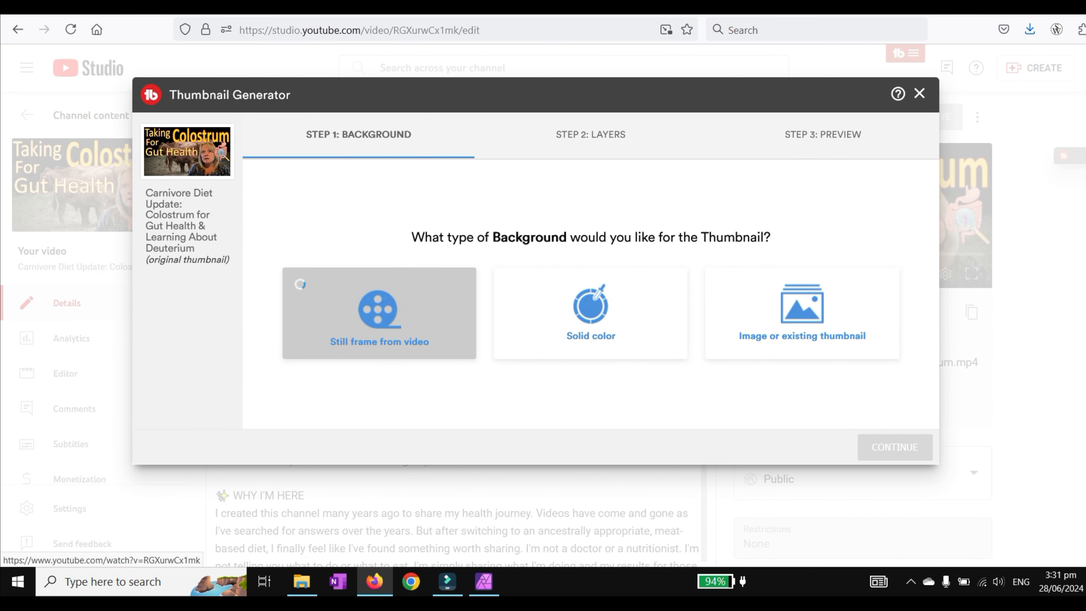
{"action": "left_click", "coordinate": [300, 284]}
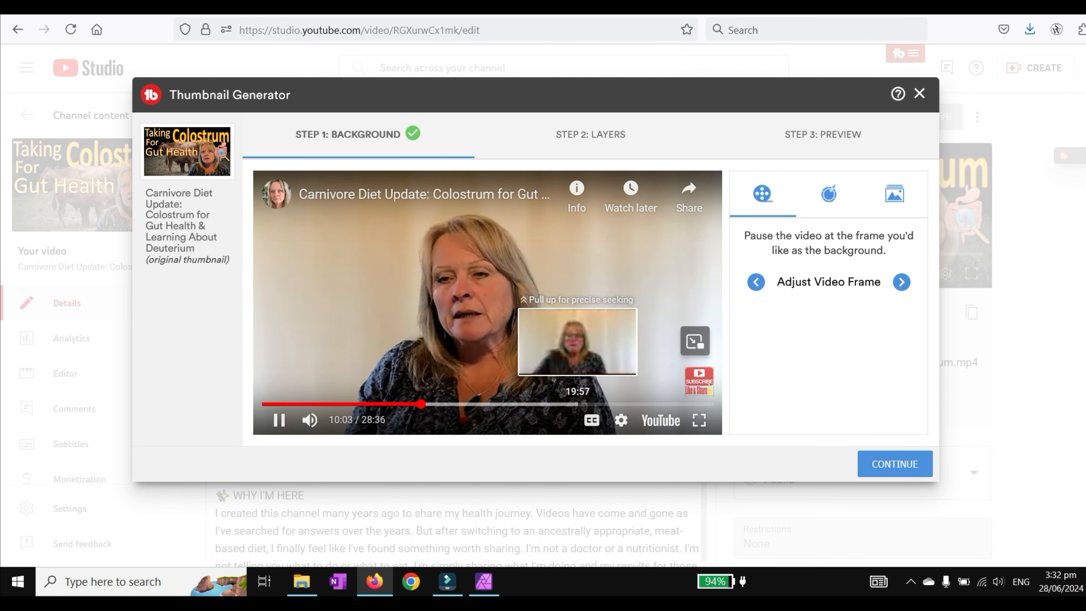
Step: Pause the video at about 9:39 as the background frame, continue to layers and unlock the background
{"action": "mouse_move", "coordinate": [417, 403]}
{"action": "left_mouse_down"}
{"action": "mouse_move", "coordinate": [384, 404]}
{"action": "mouse_move", "coordinate": [448, 403]}
{"action": "mouse_move", "coordinate": [414, 404]}
{"action": "left_mouse_up"}
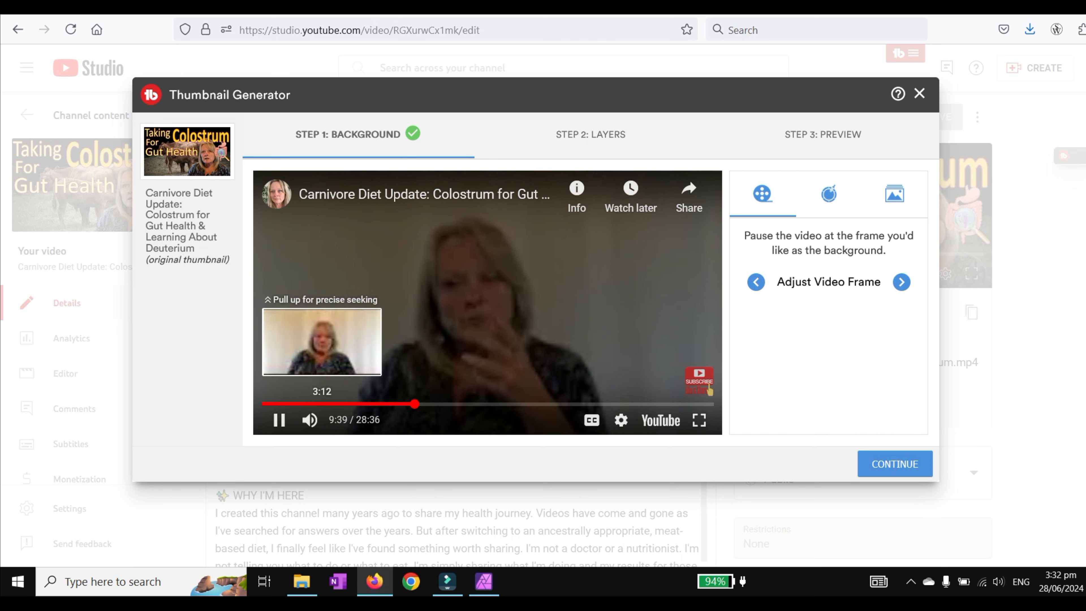
{"action": "left_click", "coordinate": [279, 420]}
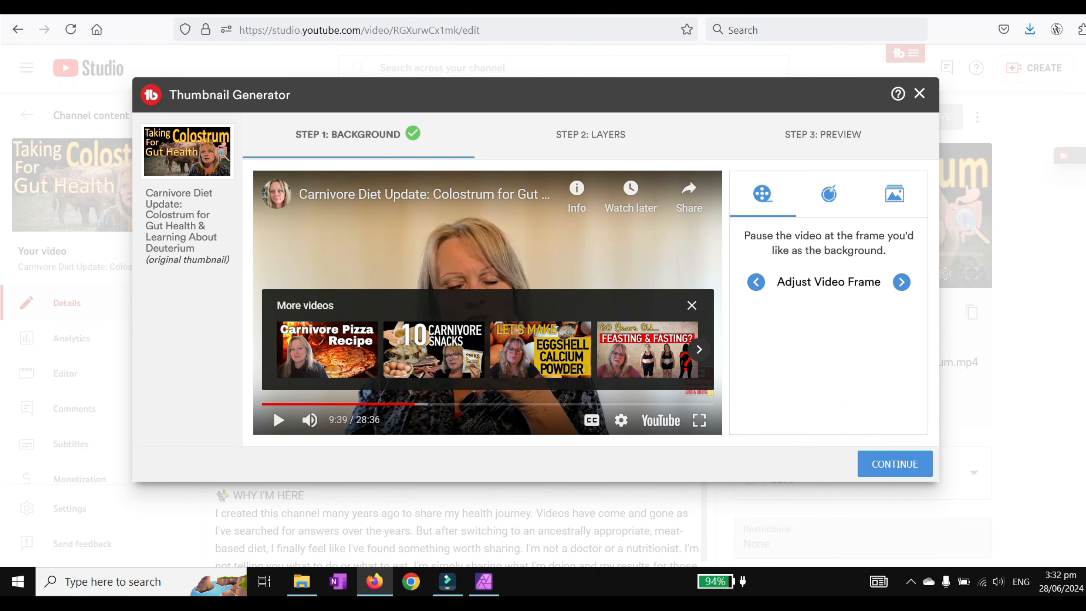
{"action": "left_click", "coordinate": [692, 305]}
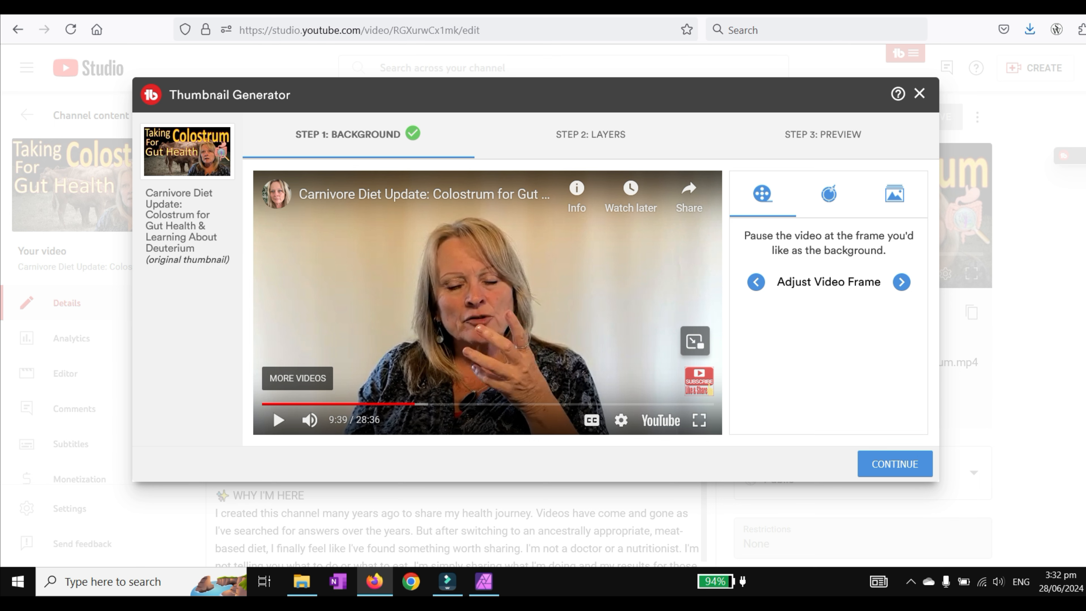
{"action": "left_click", "coordinate": [894, 464]}
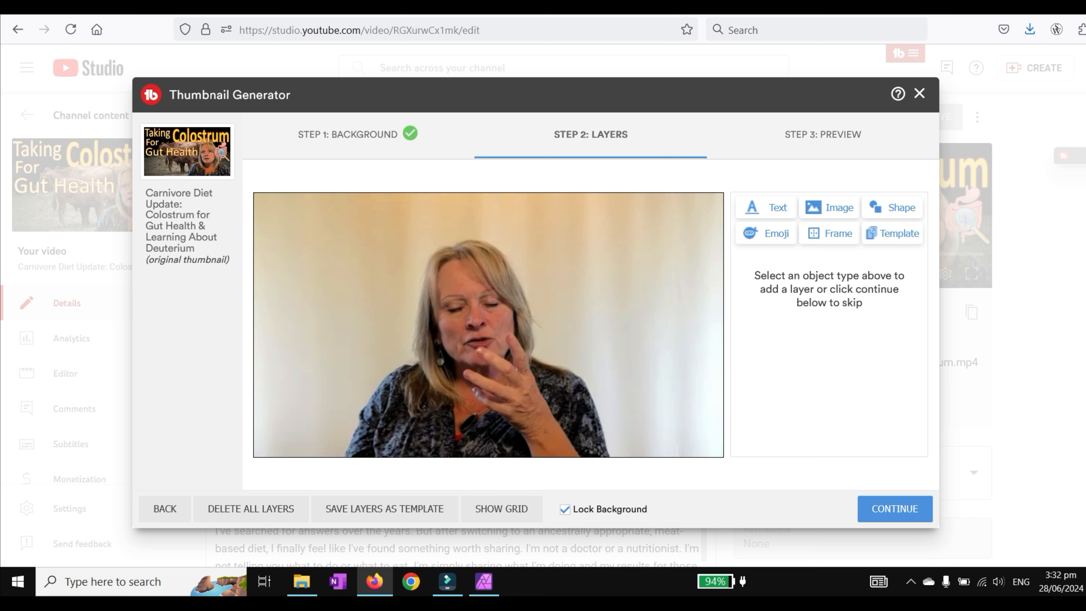
{"action": "left_click", "coordinate": [565, 509]}
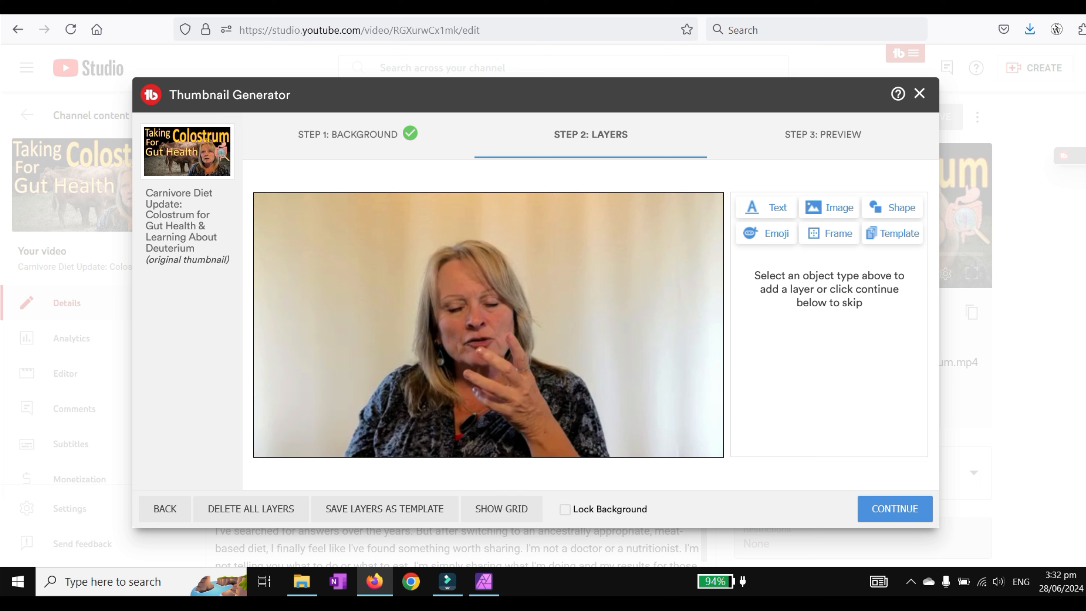